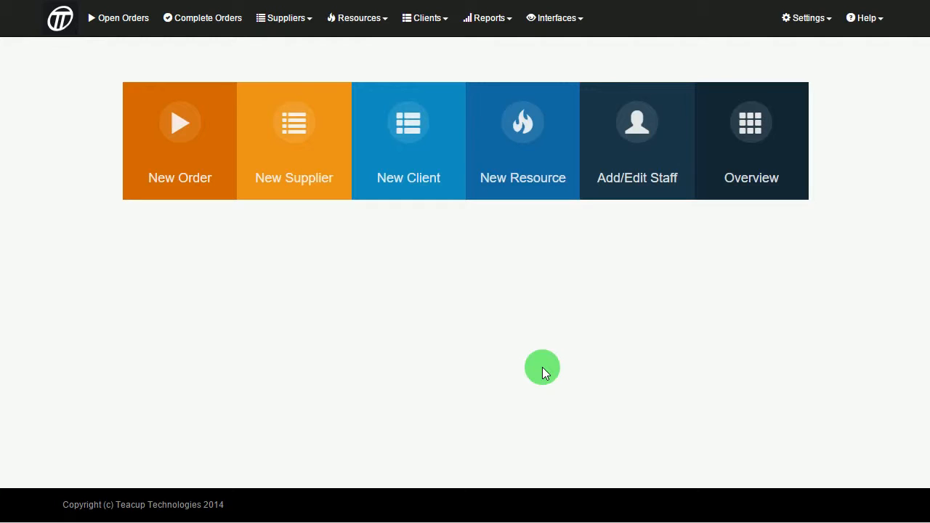
# - Start a new client record with company name Test Client
pyautogui.click(435, 19)
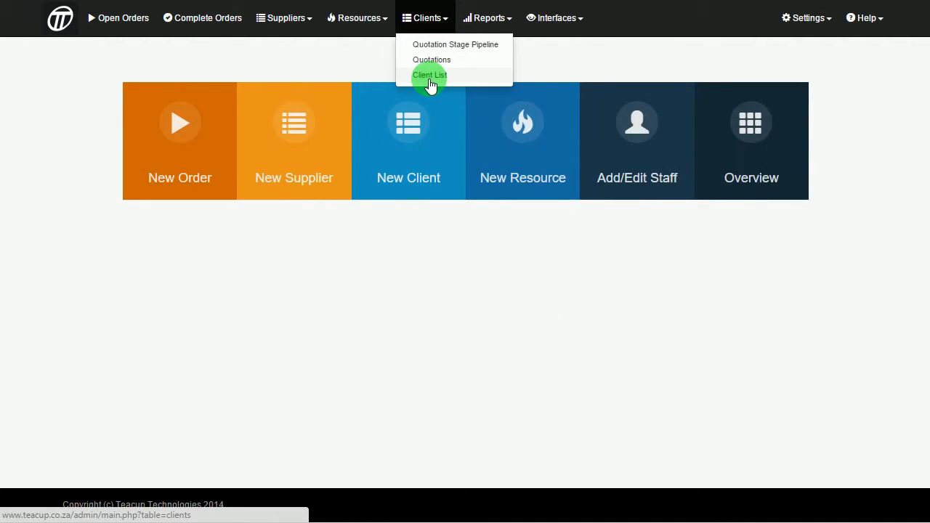
pyautogui.click(429, 75)
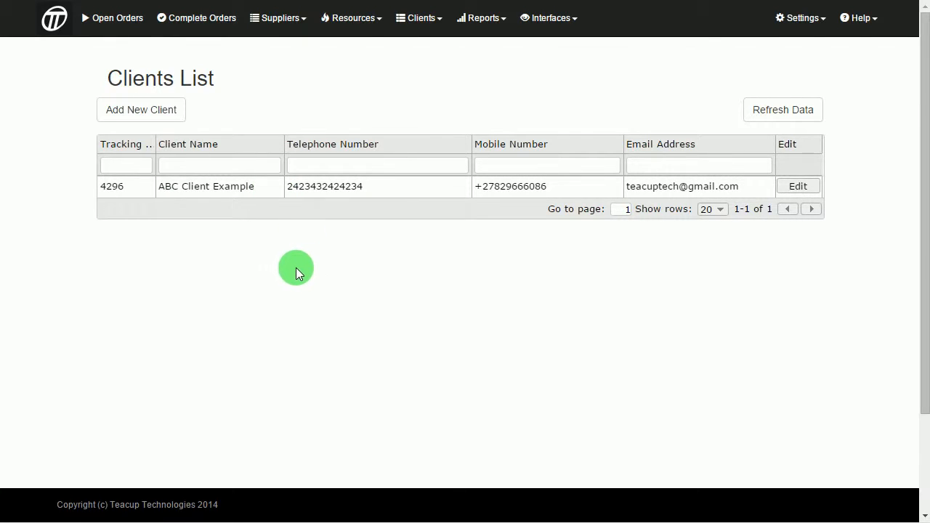
pyautogui.click(133, 112)
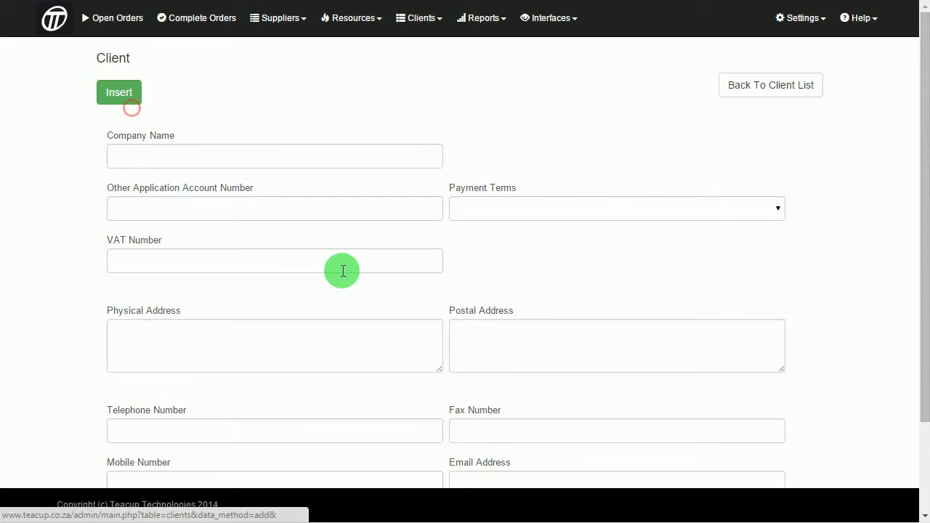
pyautogui.click(175, 158)
pyautogui.write('Test')
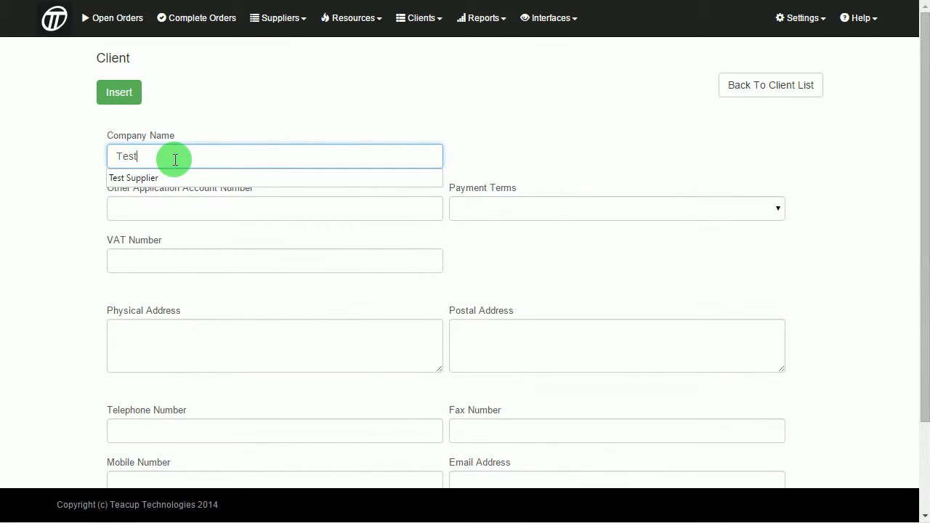
pyautogui.write(' Client')
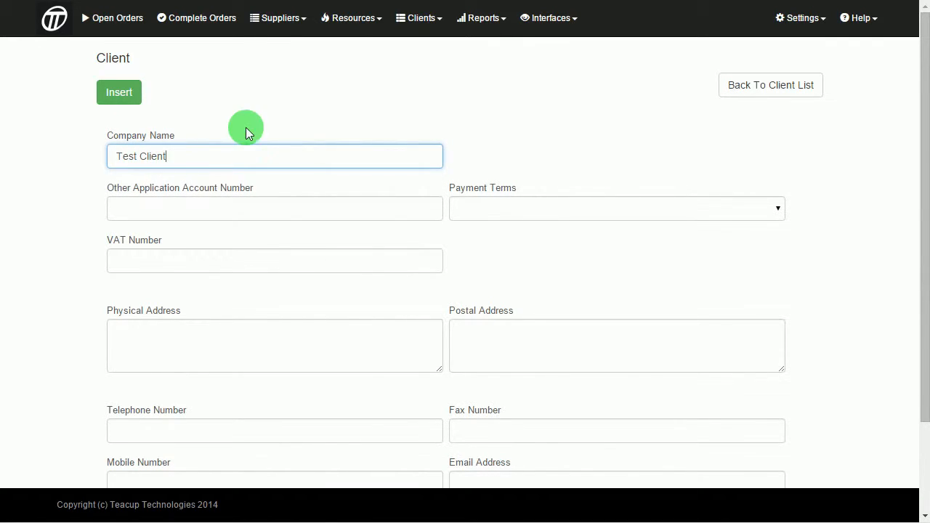
pyautogui.scroll(-3, 472, 241)
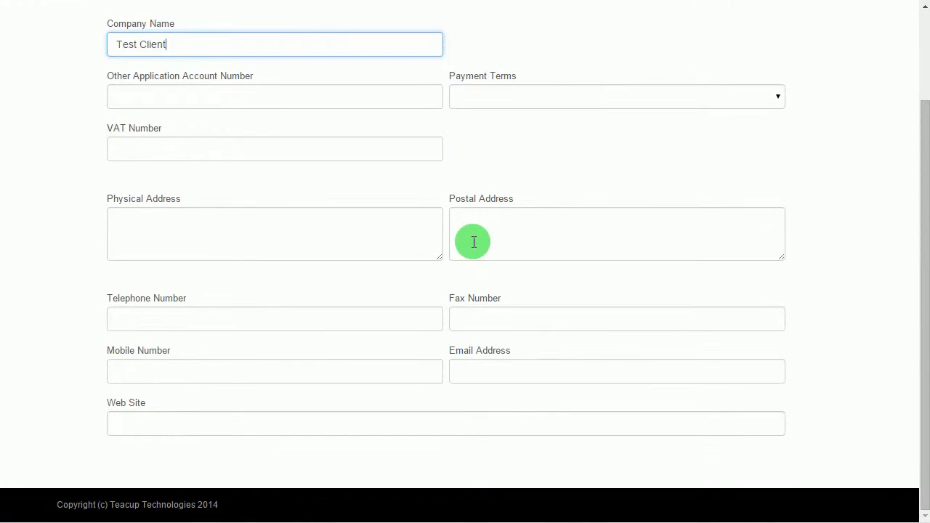
# - Enter the client's e-mail address and insert the Test Client record
pyautogui.click(482, 379)
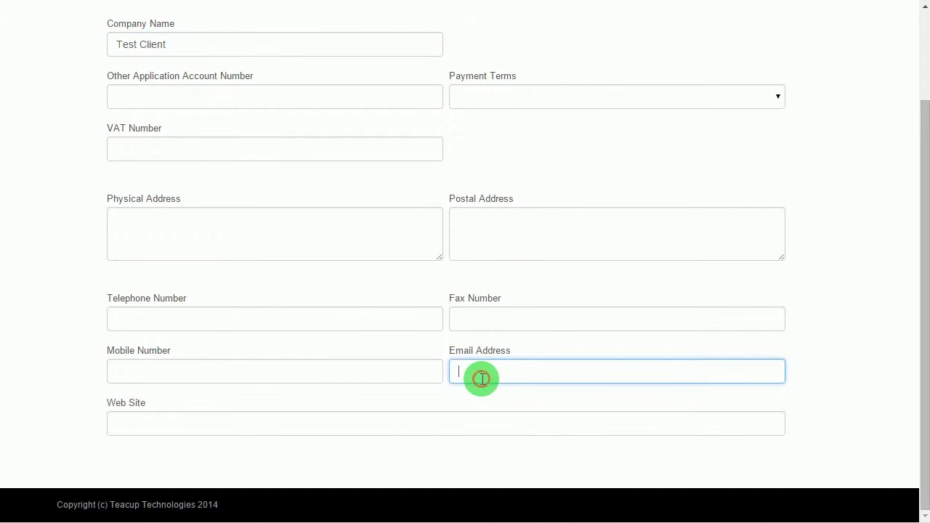
pyautogui.write('w')
pyautogui.press('BackSpace')
pyautogui.write('test@test.com')
pyautogui.scroll(3, 528, 269)
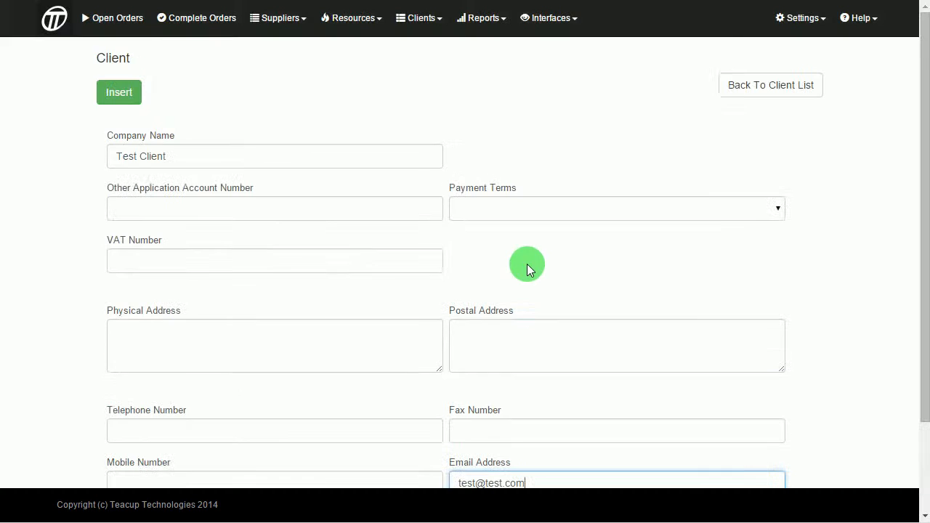
pyautogui.click(121, 104)
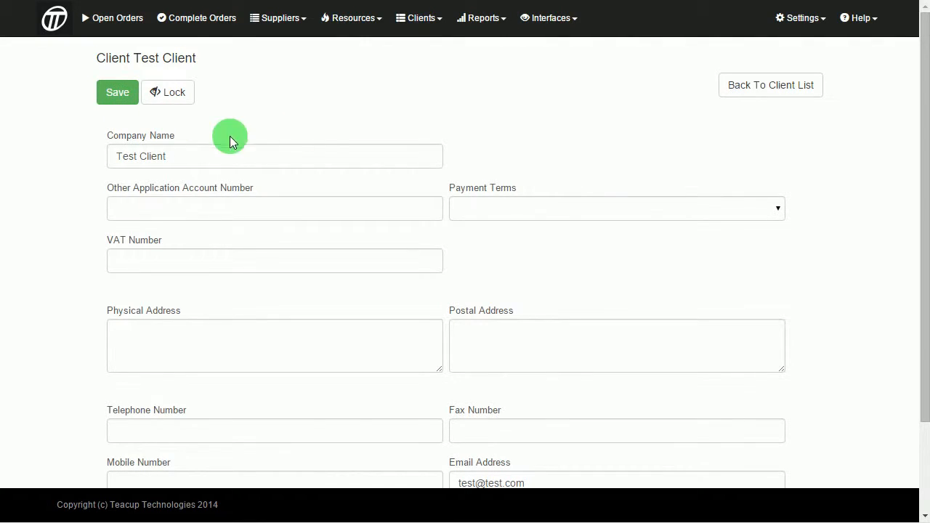
# - Return to the Clients List to confirm Test Client now appears
pyautogui.click(408, 17)
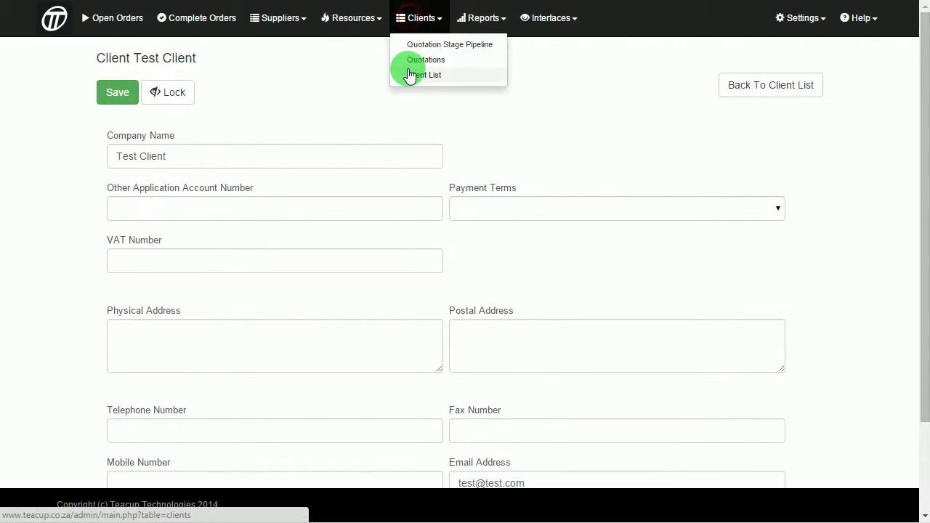
pyautogui.click(407, 69)
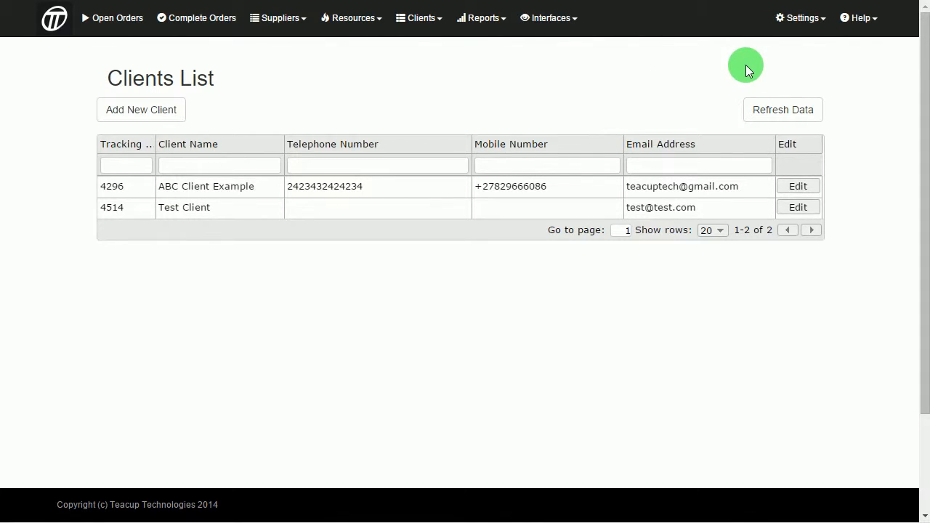
pyautogui.click(804, 19)
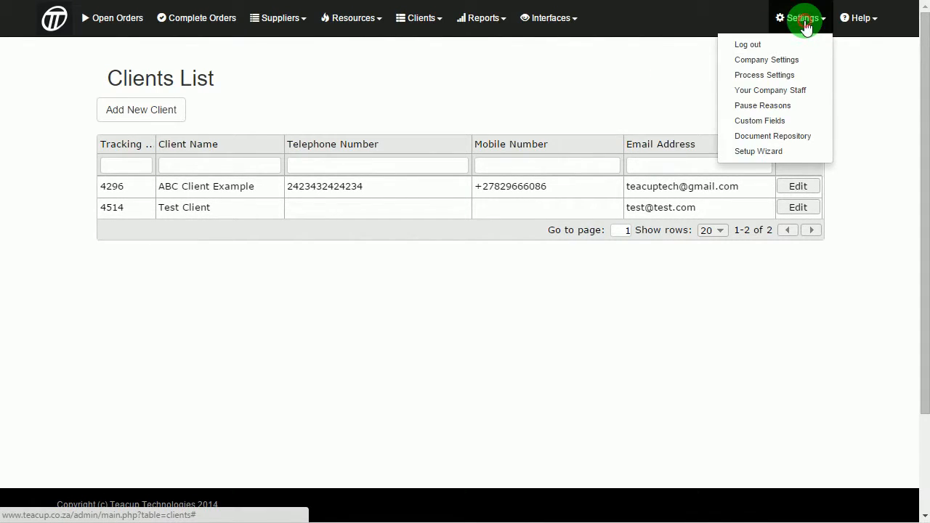
# - Add a Parallel process named Welding with an hourly cost of 0.55
pyautogui.click(760, 77)
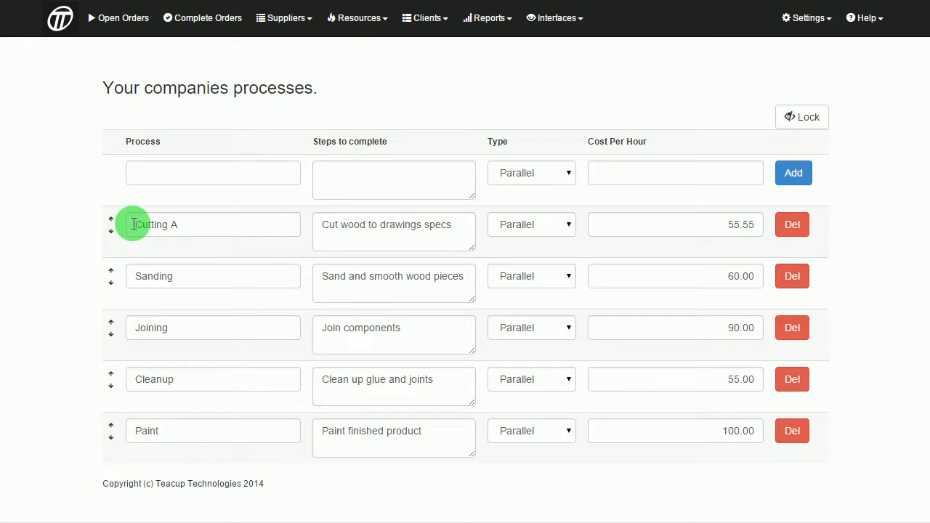
pyautogui.click(139, 172)
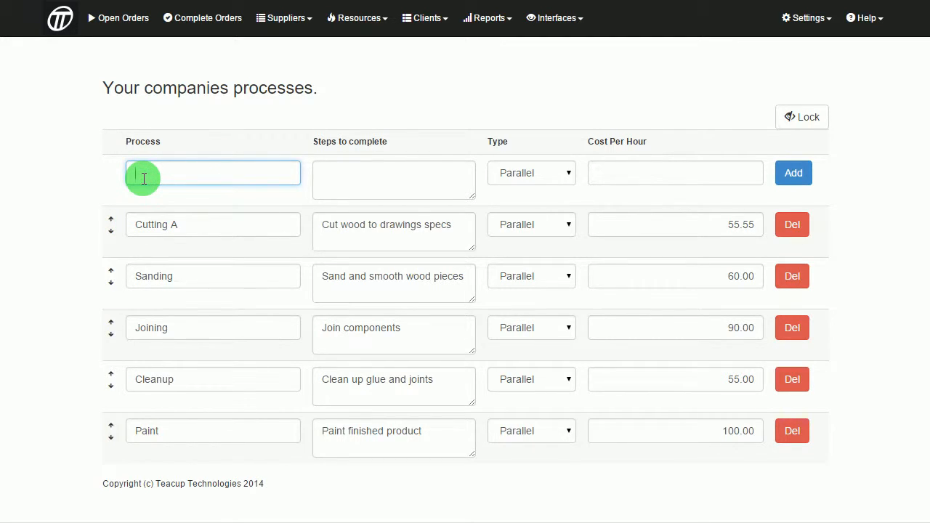
pyautogui.write('Welding')
pyautogui.click(432, 182)
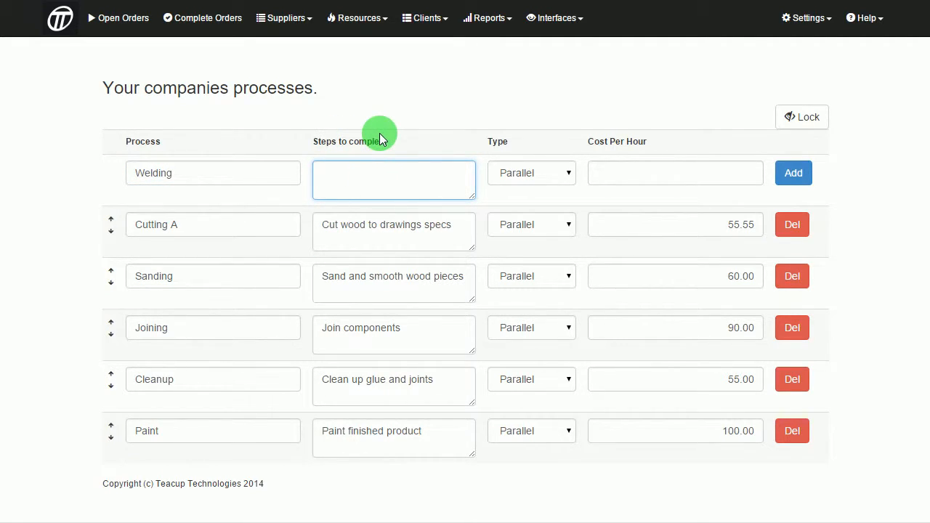
pyautogui.click(557, 175)
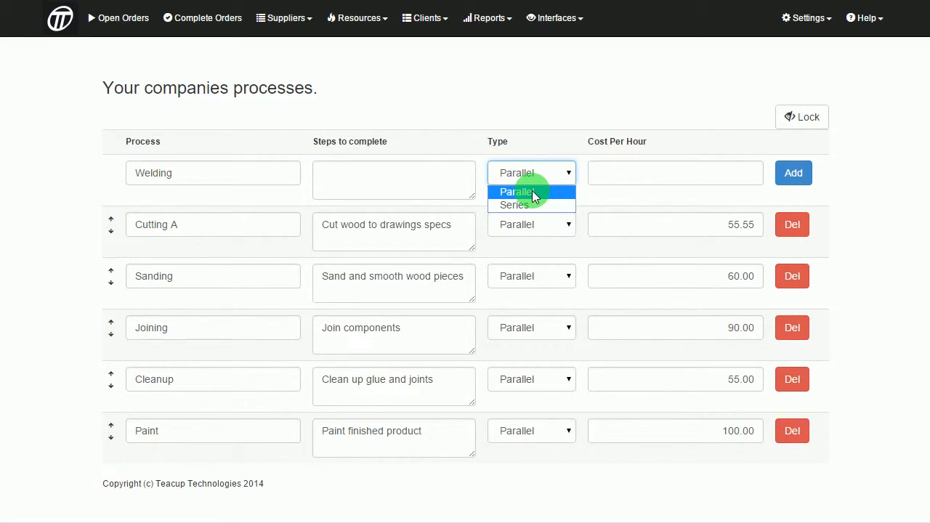
pyautogui.click(534, 192)
pyautogui.click(596, 181)
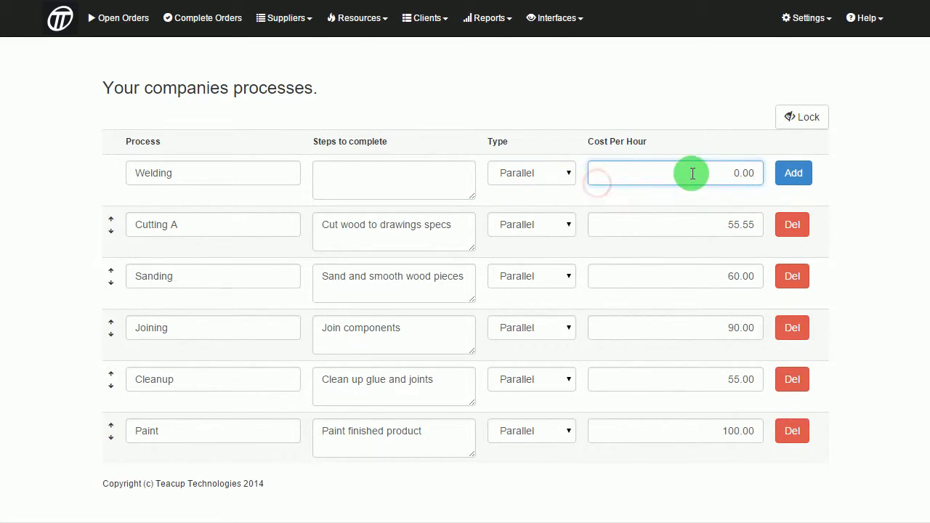
pyautogui.moveTo(693, 173); pyautogui.dragTo(850, 176)
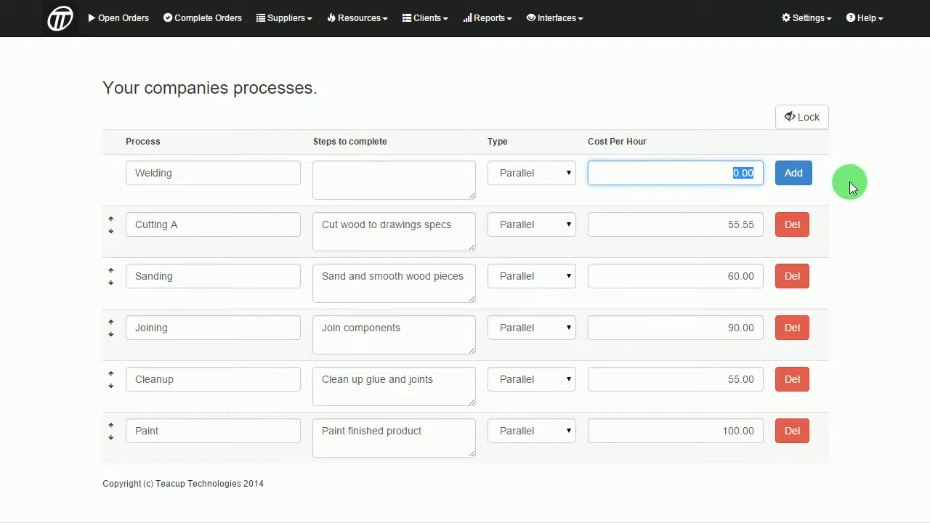
pyautogui.write('0.05')
pyautogui.click(800, 178)
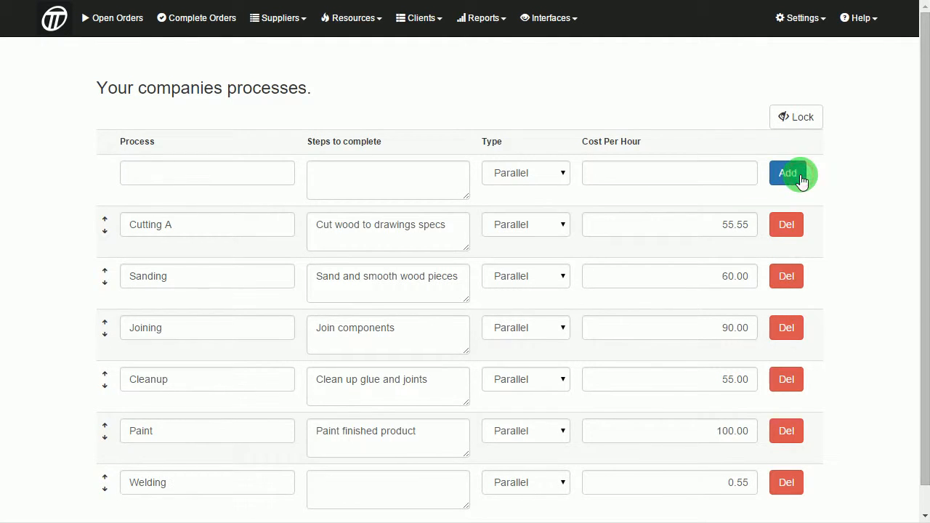
# - Move Welding up the process order so it sits between Joining and Cleanup
pyautogui.scroll(-1, 286, 293)
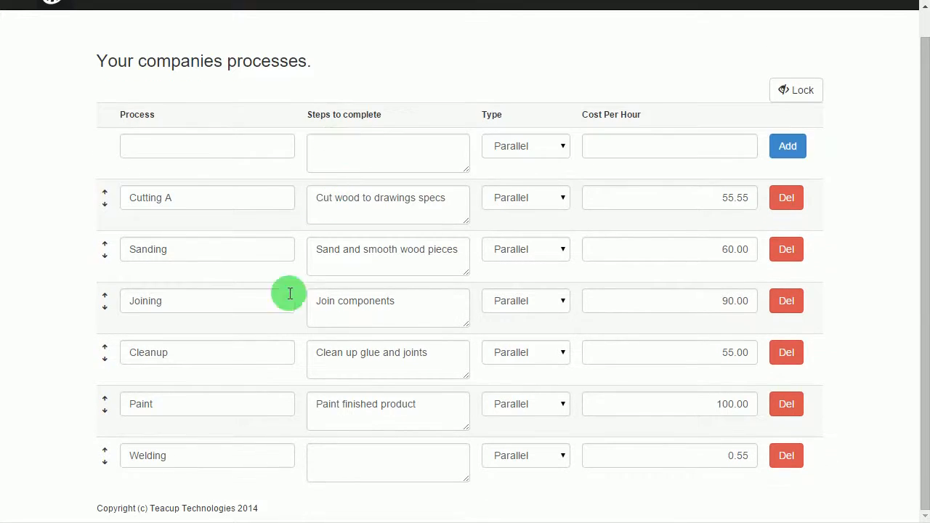
pyautogui.click(104, 450)
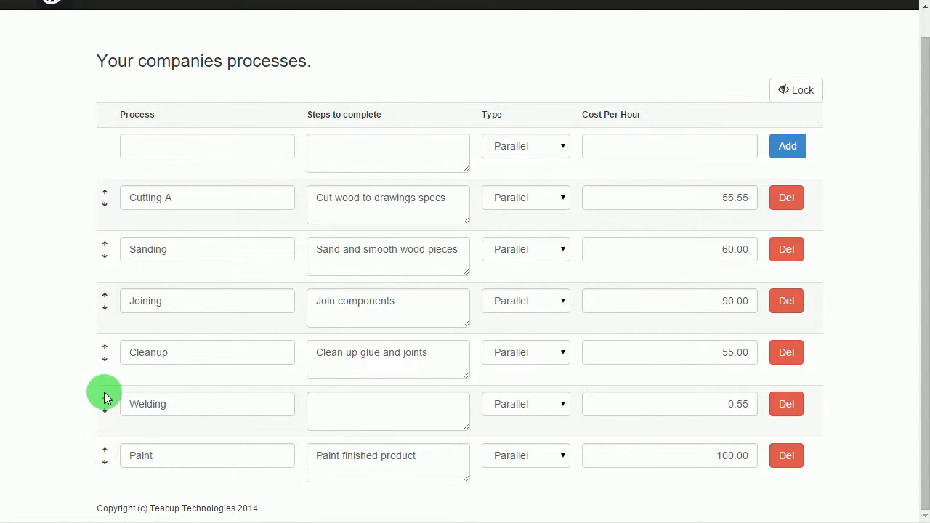
pyautogui.click(104, 399)
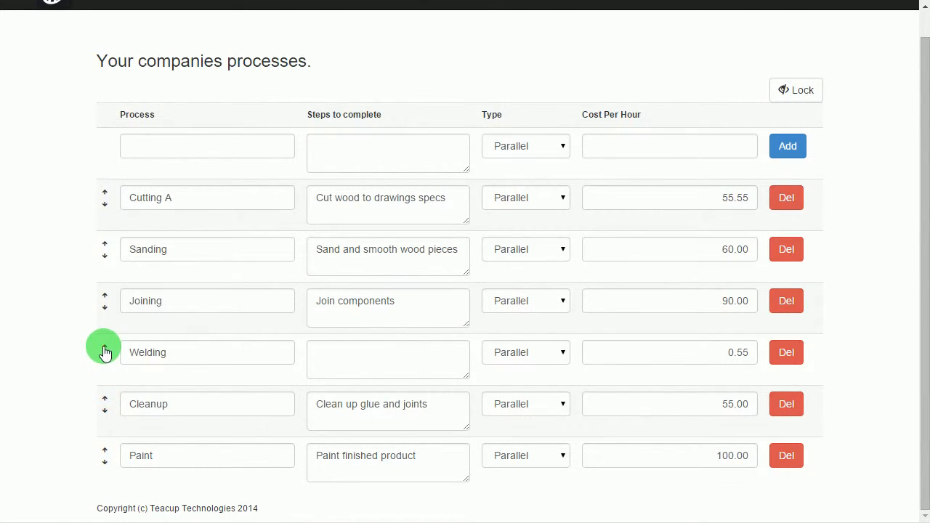
pyautogui.click(104, 347)
pyautogui.click(103, 306)
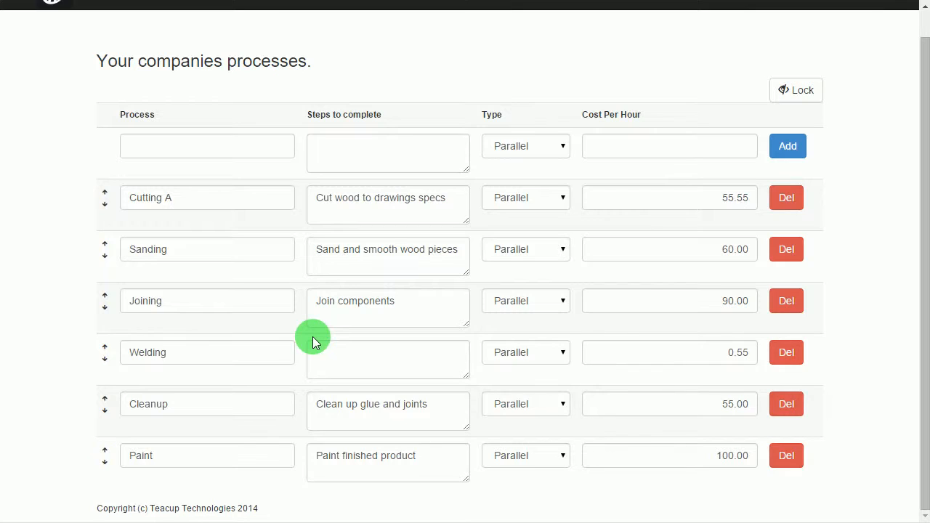
pyautogui.scroll(1, 653, 225)
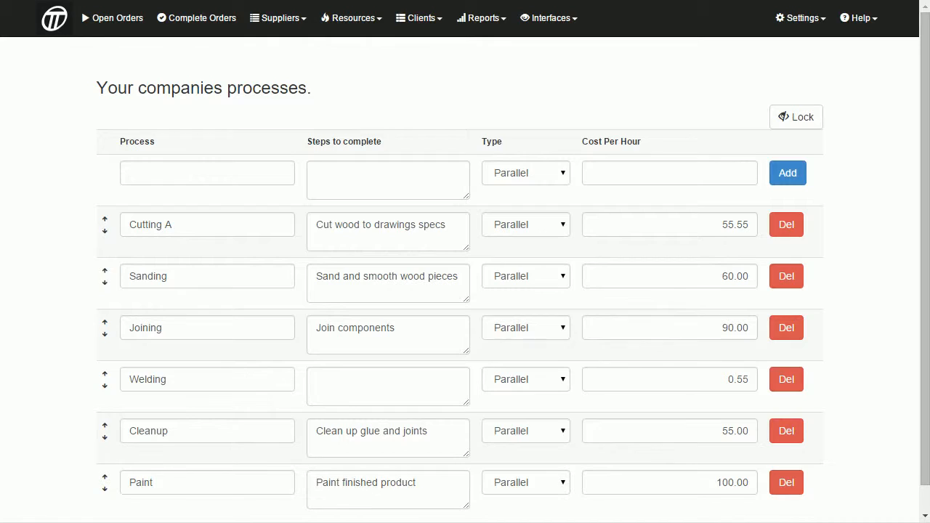
pyautogui.click(716, 72)
# - Enter the new staff member's e-mail, first name and last name in the staff table
pyautogui.click(805, 19)
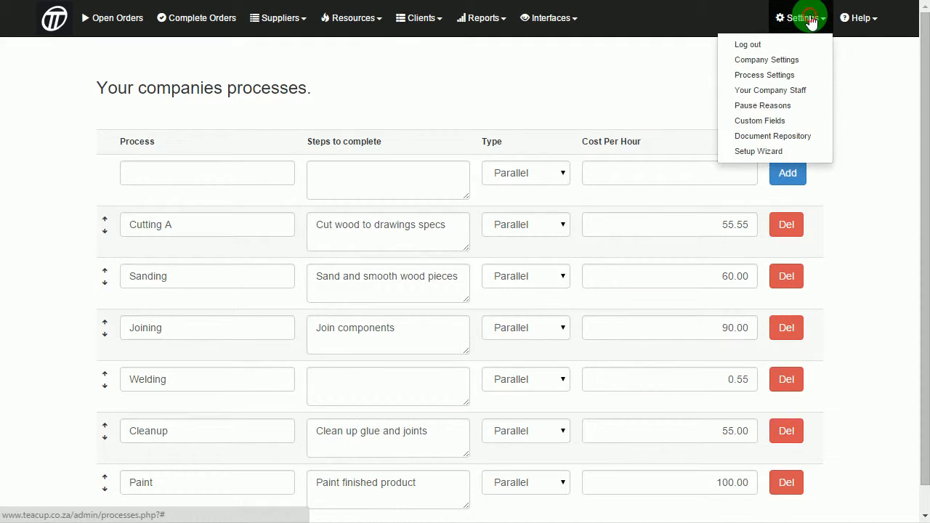
pyautogui.click(782, 96)
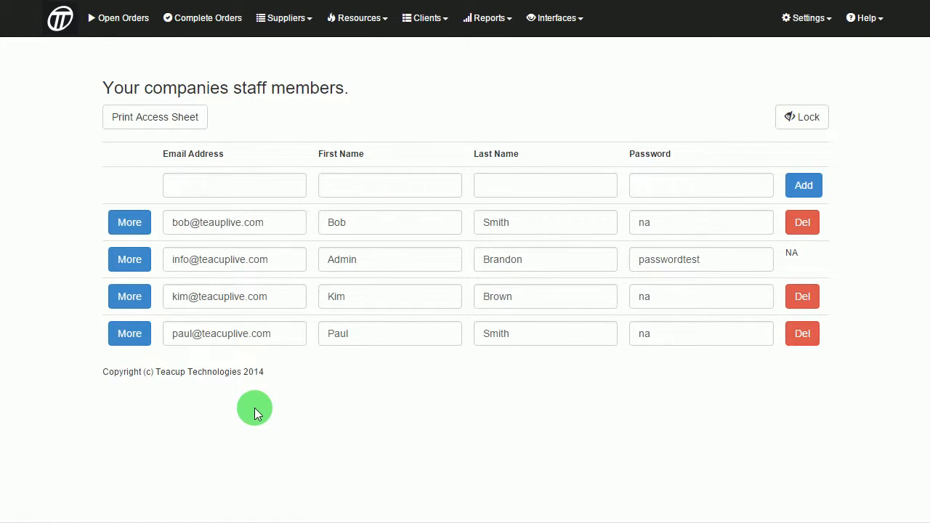
pyautogui.write('factor')
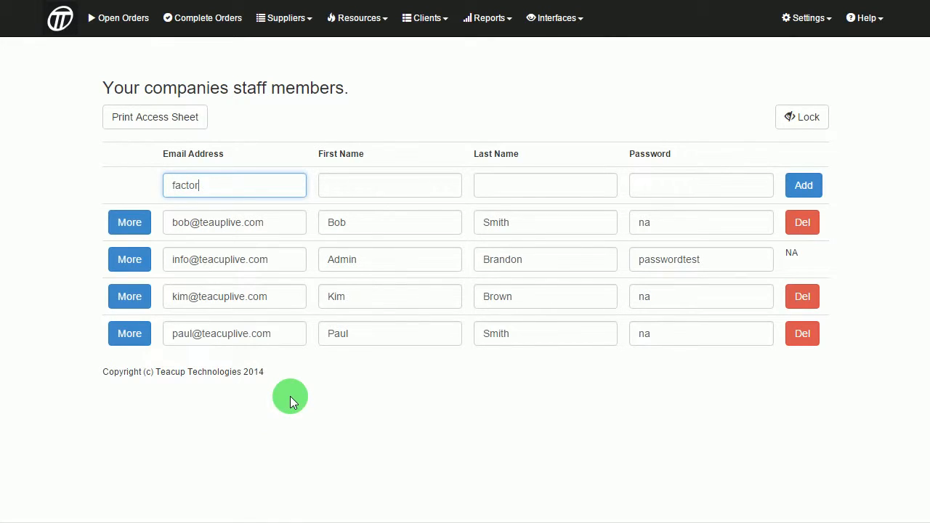
pyautogui.write('y@test.com')
pyautogui.press('Tab')
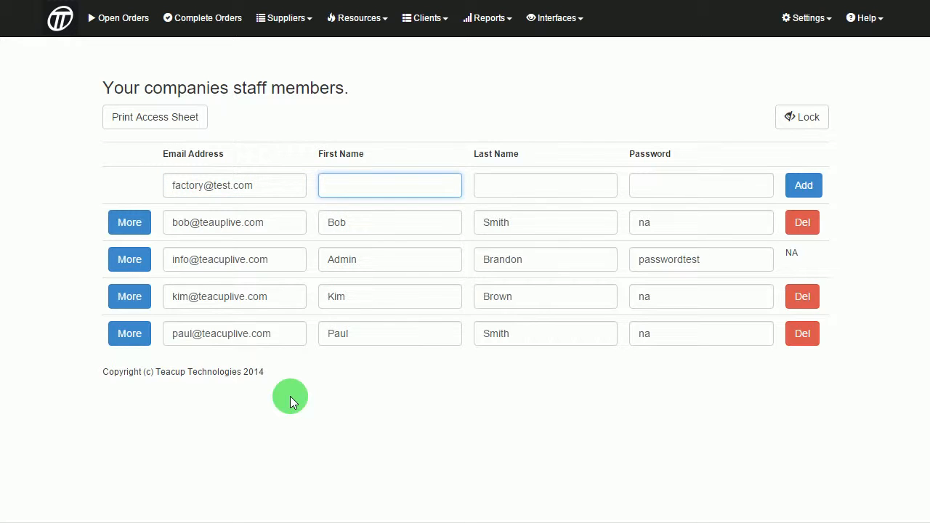
pyautogui.press('Tab')
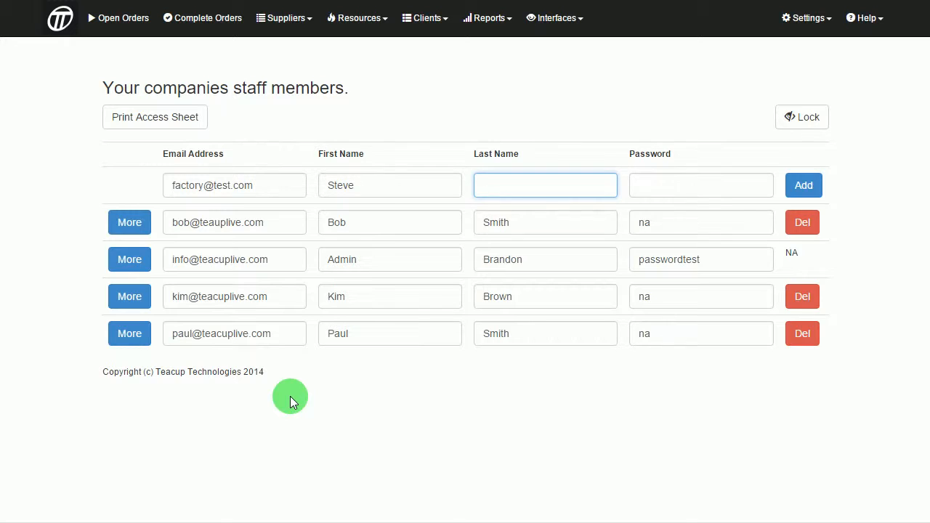
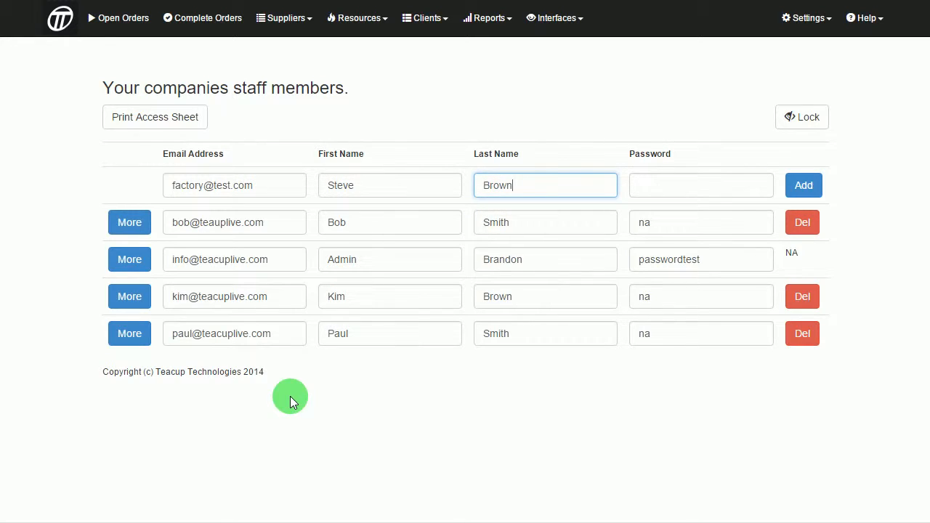
# - Give the staff member a password and add them to the staff list
pyautogui.click(710, 190)
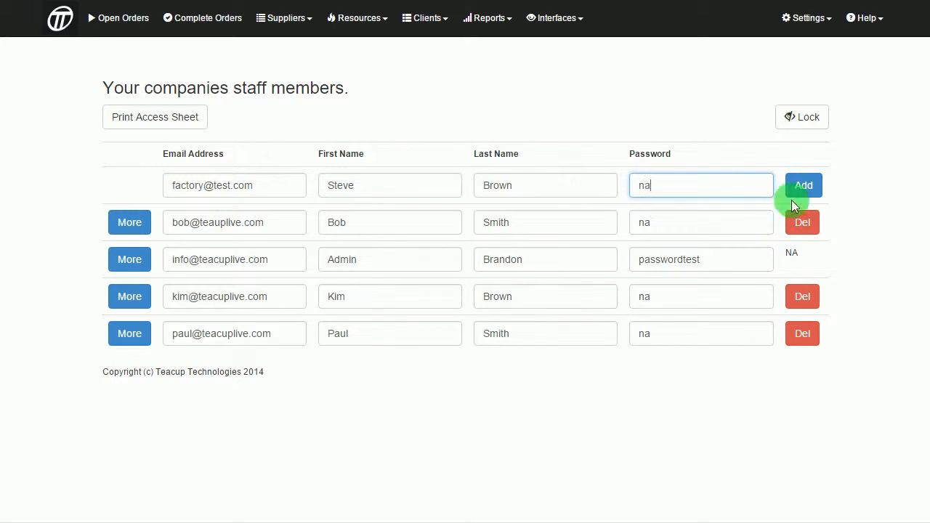
pyautogui.click(812, 182)
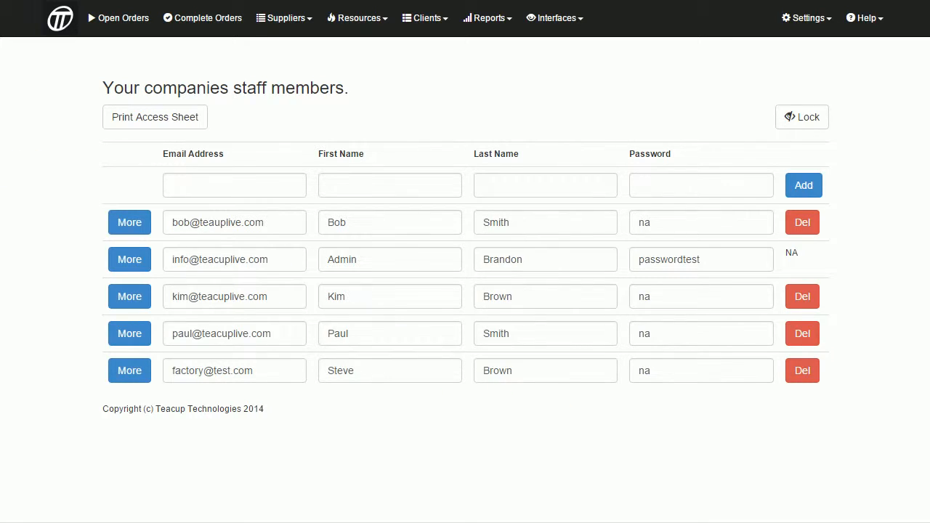
pyautogui.click(141, 17)
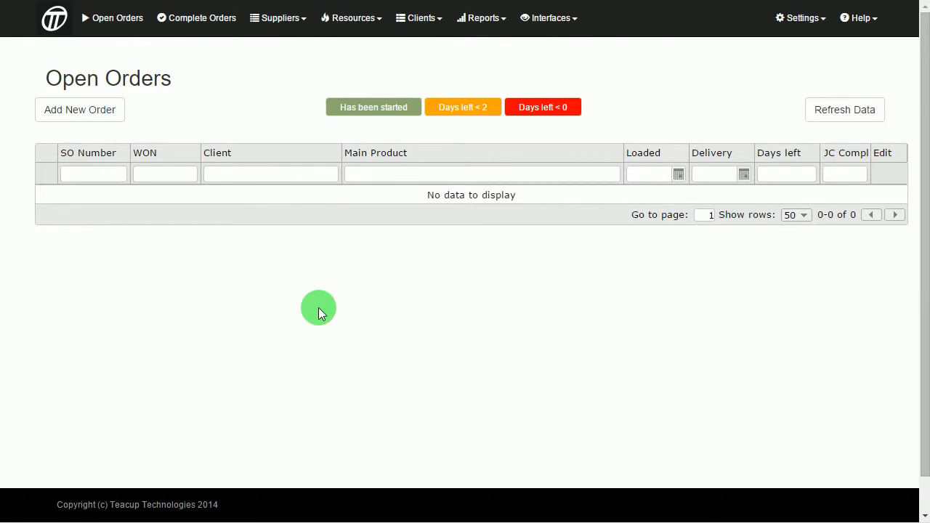
# - Insert a new sales order with Test Client chosen as the client
pyautogui.click(122, 20)
pyautogui.click(98, 113)
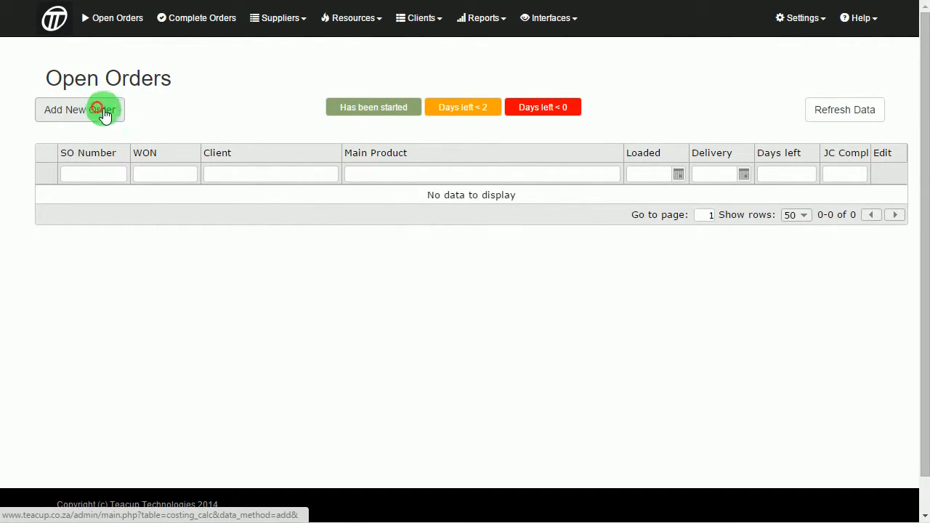
pyautogui.click(207, 239)
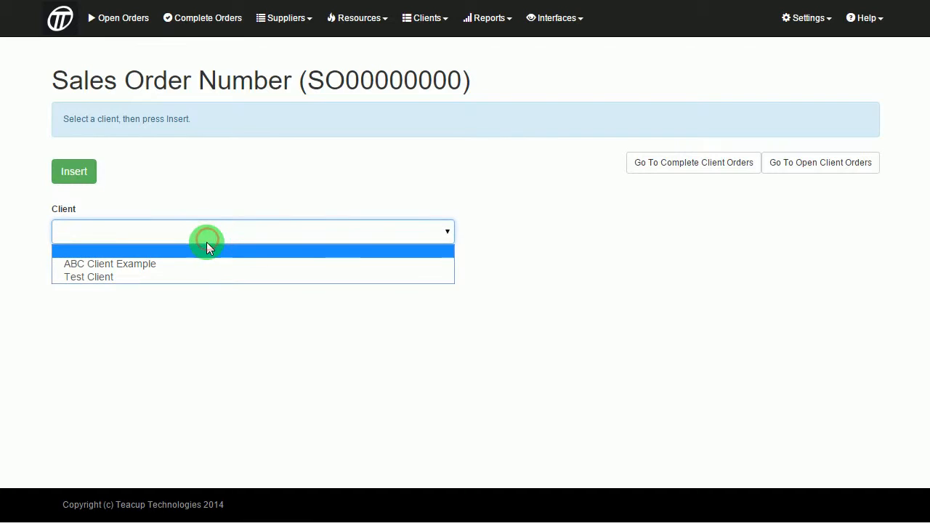
pyautogui.click(95, 276)
pyautogui.click(77, 173)
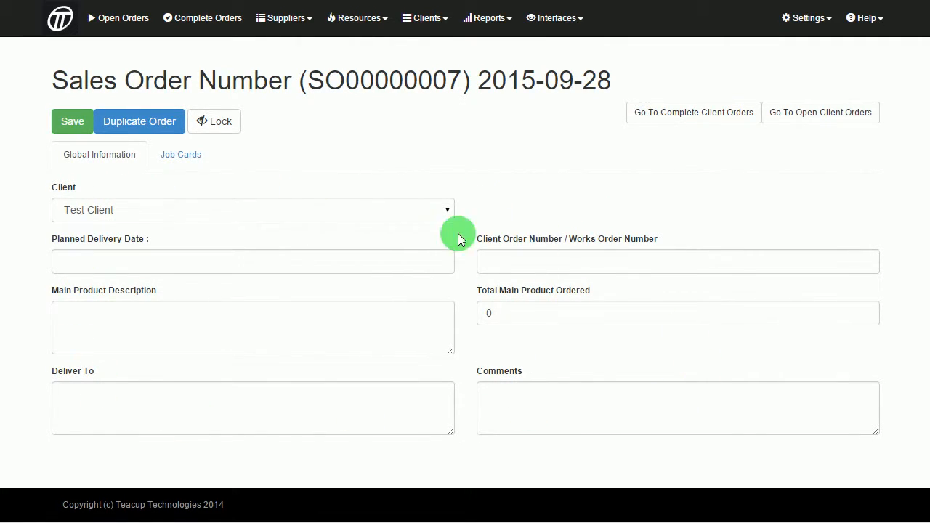
# - Set the order's planned delivery date to 30 September 2015
pyautogui.click(187, 157)
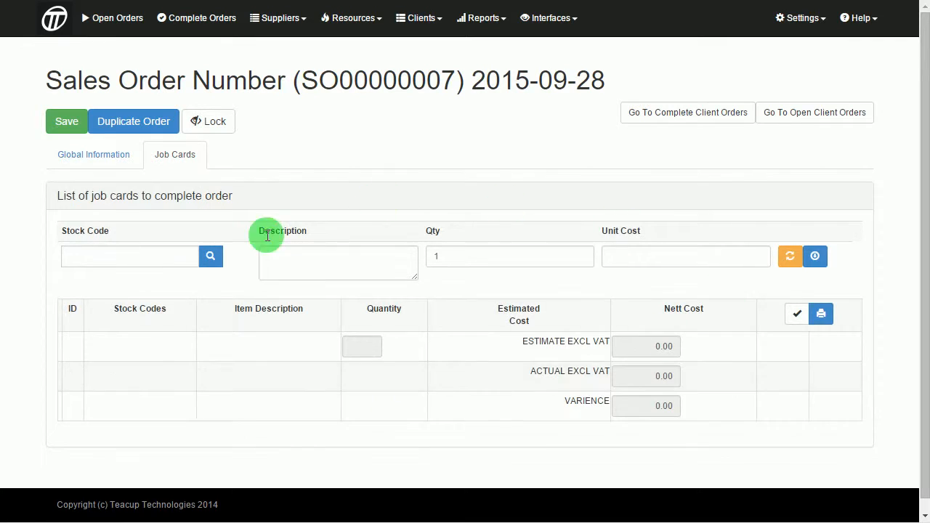
pyautogui.click(93, 154)
pyautogui.click(138, 266)
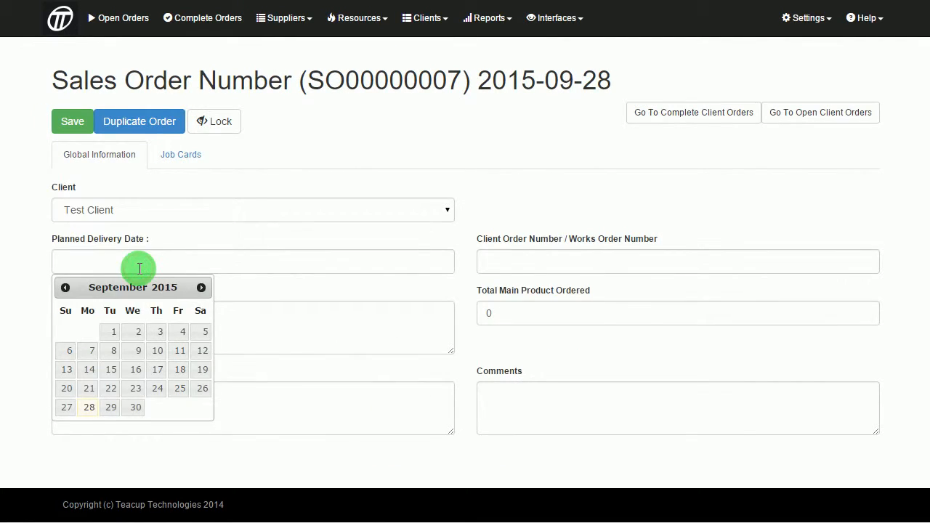
pyautogui.click(132, 409)
# - Fill in the client order number, Wood Table Example description and quantity 1
pyautogui.click(511, 265)
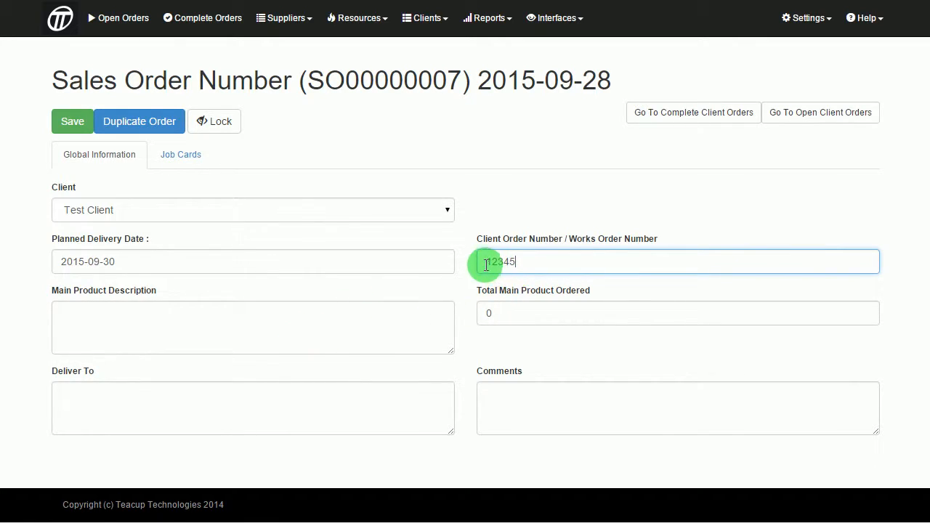
pyautogui.click(164, 326)
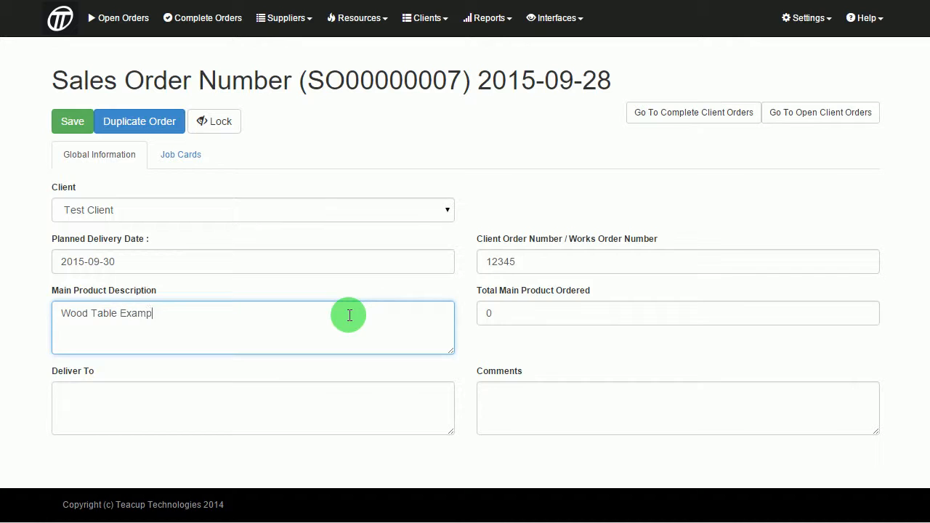
pyautogui.moveTo(470, 286); pyautogui.dragTo(554, 343)
pyautogui.click(553, 343)
pyautogui.moveTo(514, 316); pyautogui.dragTo(475, 313)
pyautogui.write('1')
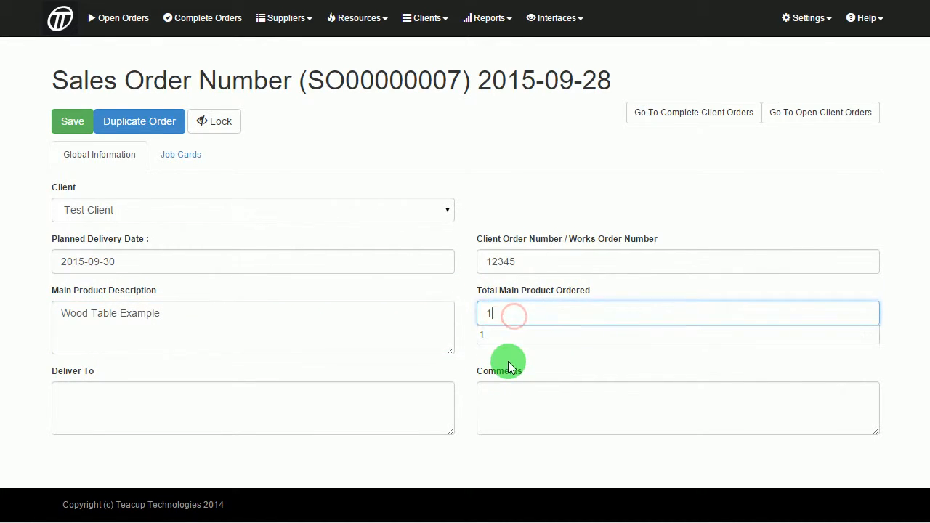
pyautogui.click(509, 362)
# - Save the order details and bring up the order's job cards
pyautogui.click(281, 414)
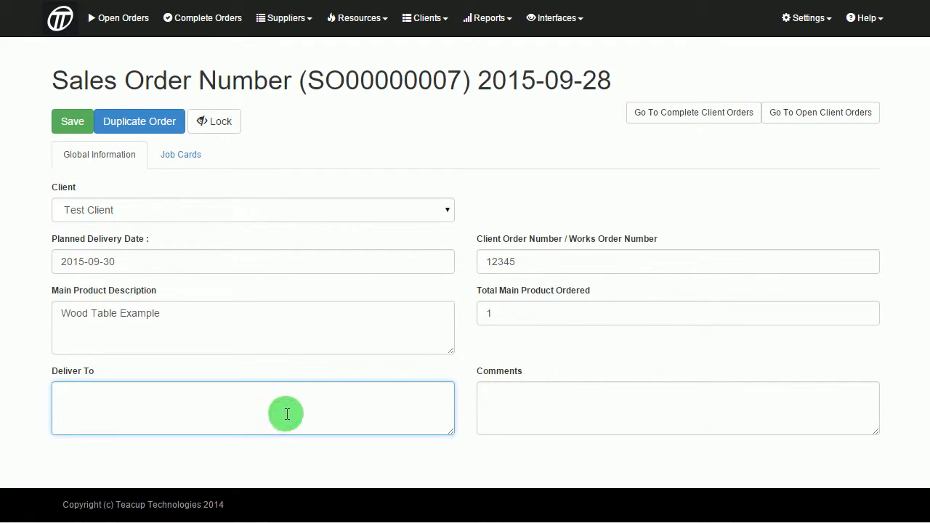
pyautogui.click(607, 414)
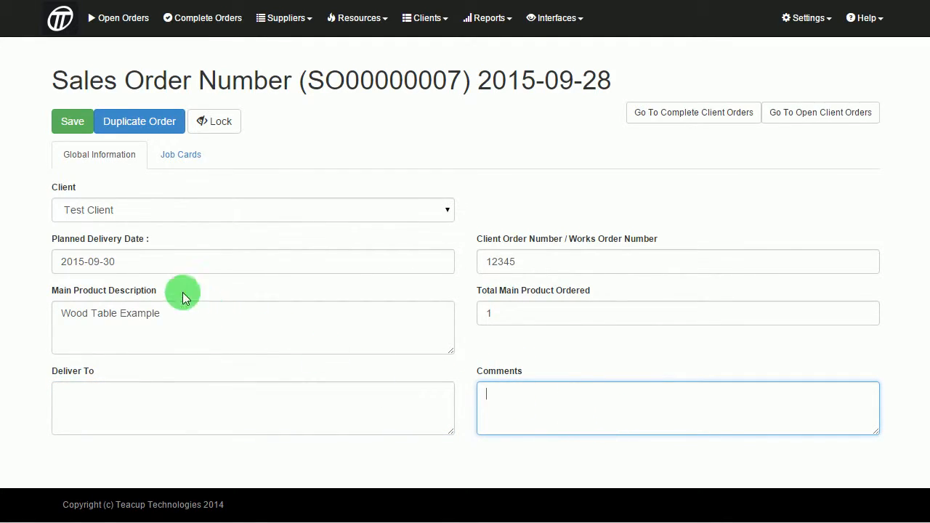
pyautogui.click(75, 123)
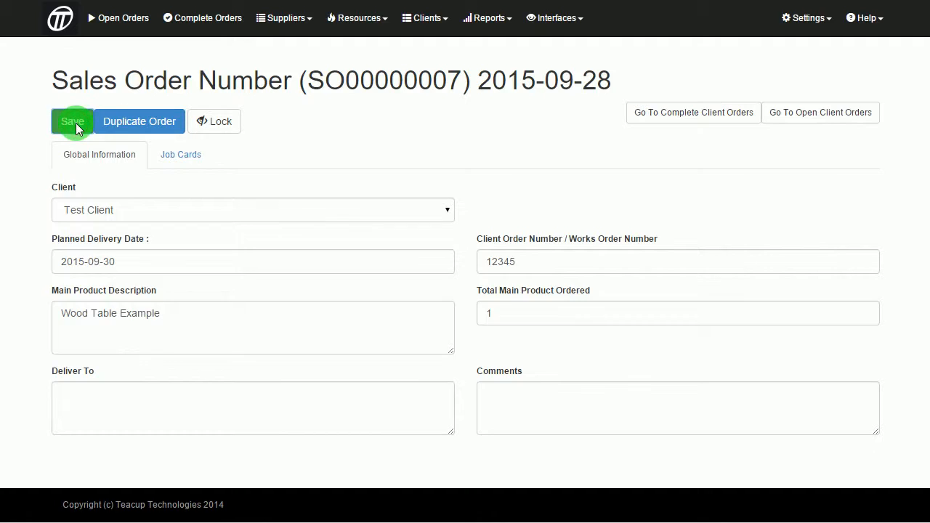
pyautogui.click(194, 164)
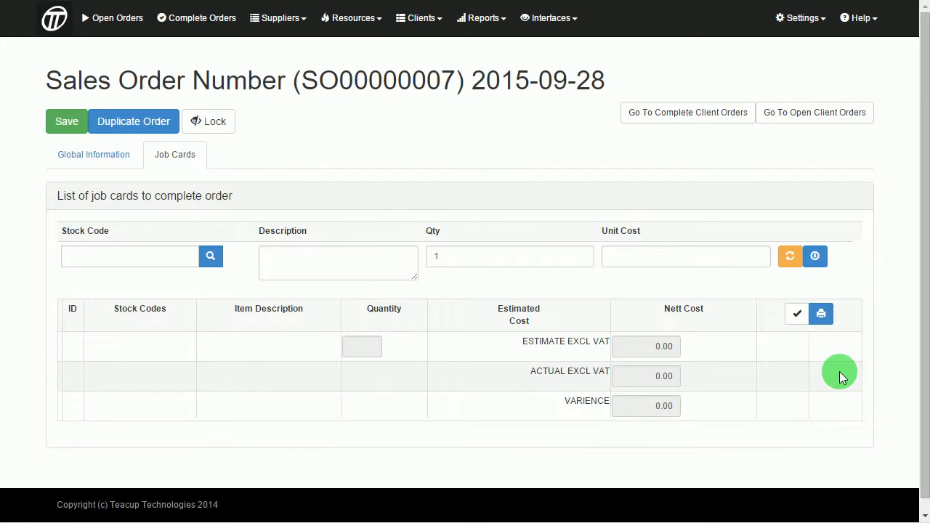
# - Add the Wooden Leg job card to the order
pyautogui.click(253, 284)
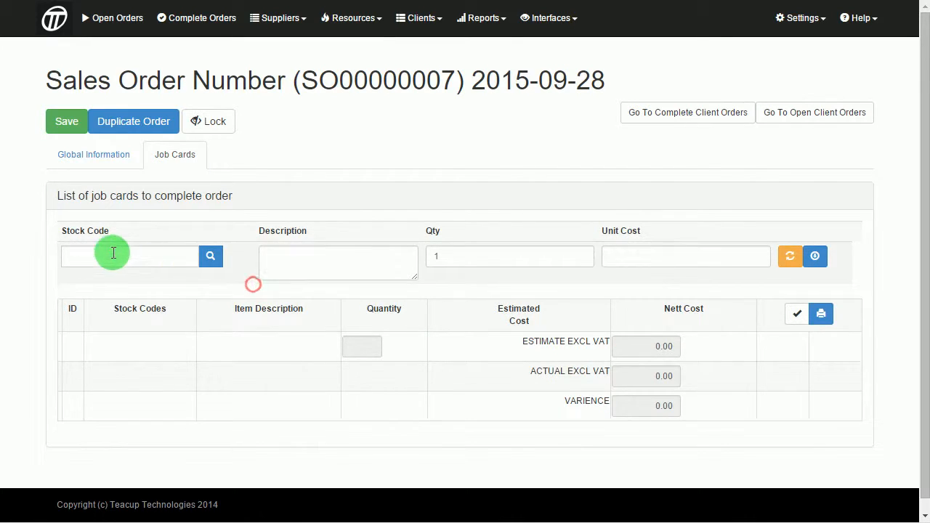
pyautogui.click(114, 253)
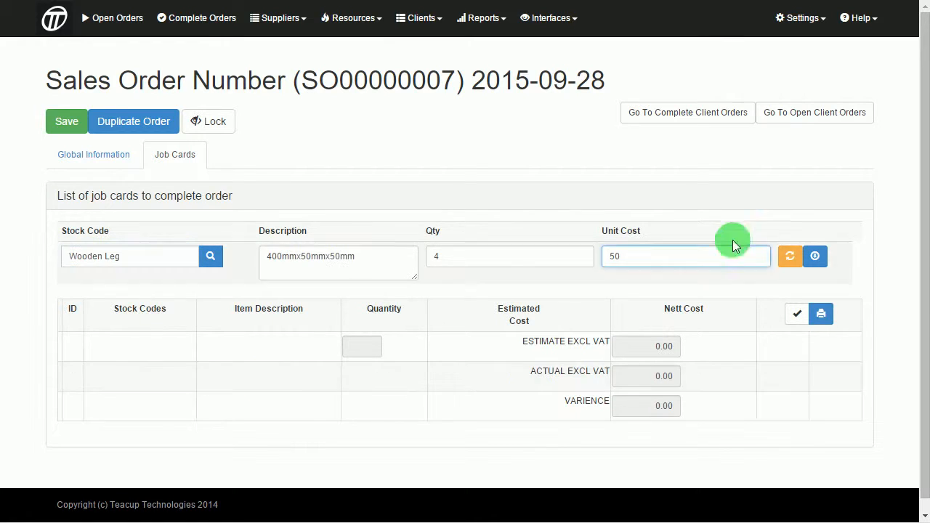
pyautogui.click(815, 256)
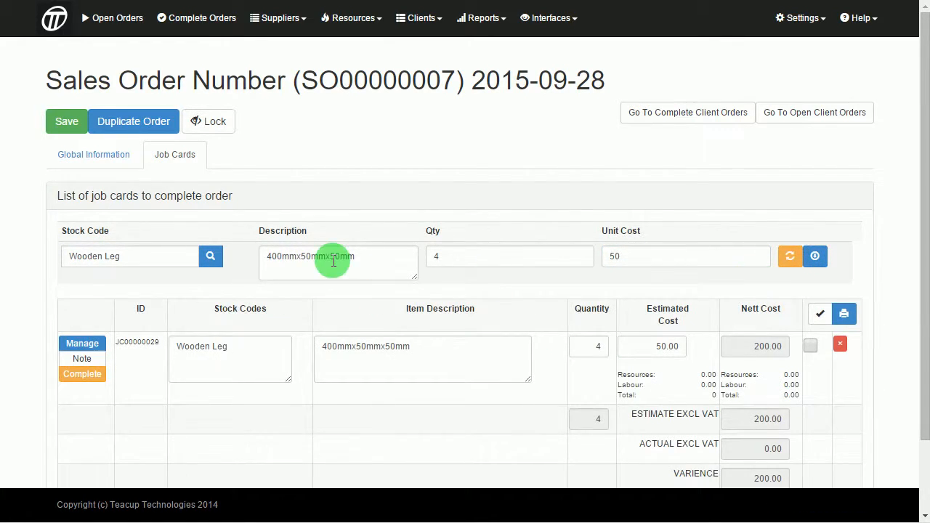
pyautogui.scroll(-2, 178, 331)
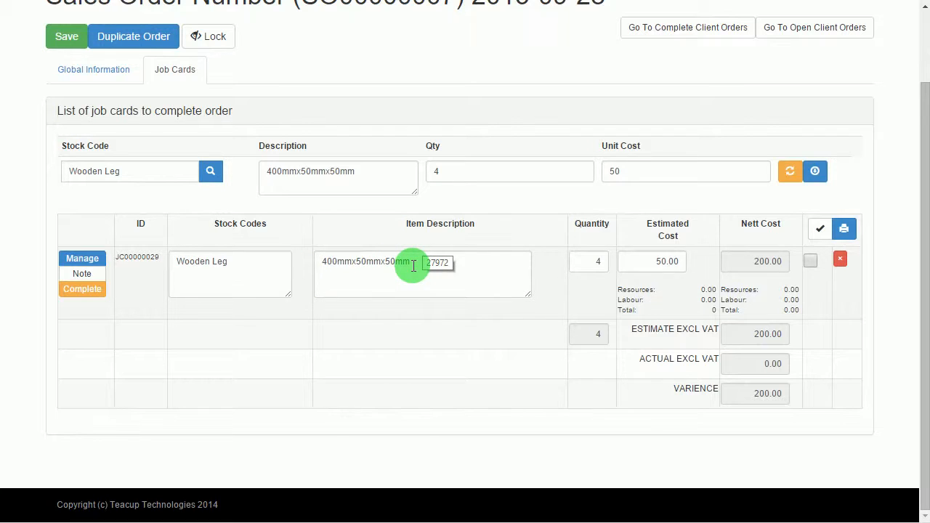
# - Add the Wooden Top job card by removing 'Leg' from the stock code
pyautogui.tripleClick(141, 172)
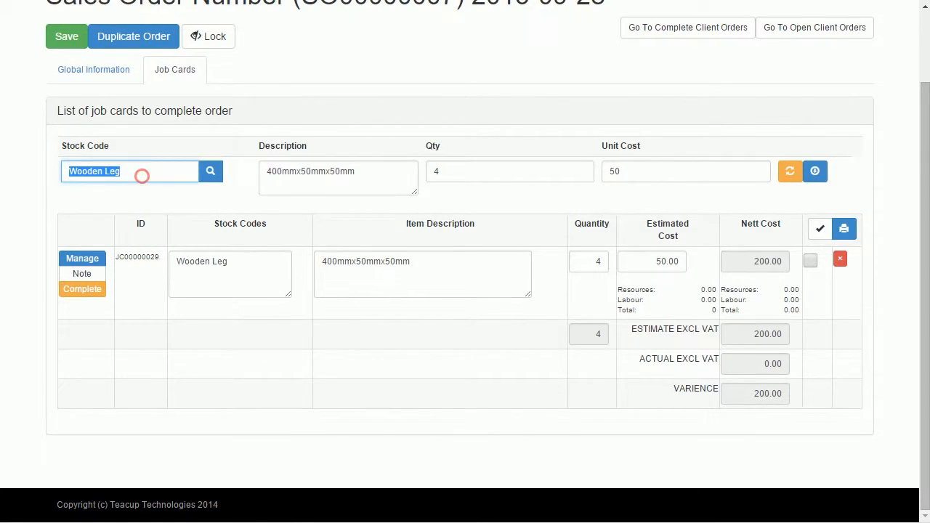
pyautogui.click(141, 171)
pyautogui.moveTo(104, 171); pyautogui.dragTo(143, 171)
pyautogui.press('BackSpace')
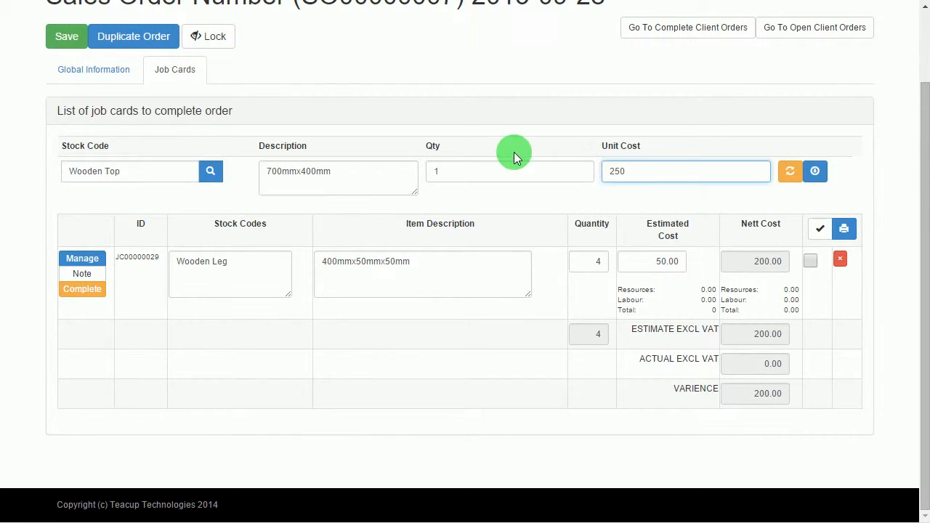
pyautogui.click(815, 170)
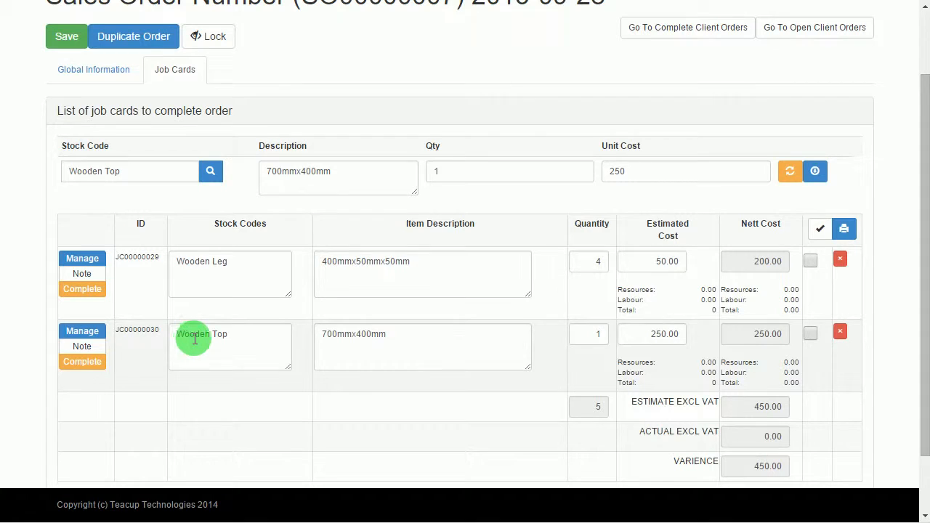
# - Adjust the stock code for the Wooden Top Trim card and tick the Wooden Leg card
pyautogui.click(139, 170)
pyautogui.doubleClick(110, 167)
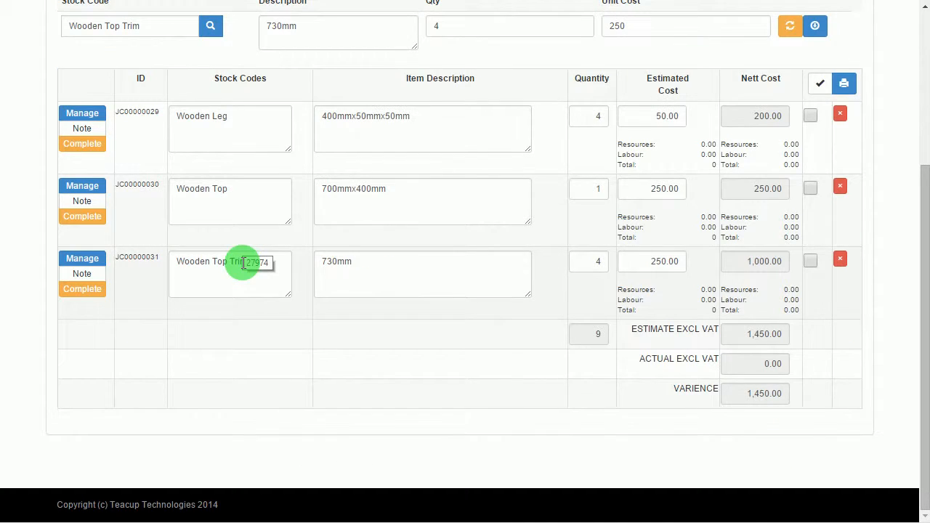
pyautogui.scroll(1, 138, 153)
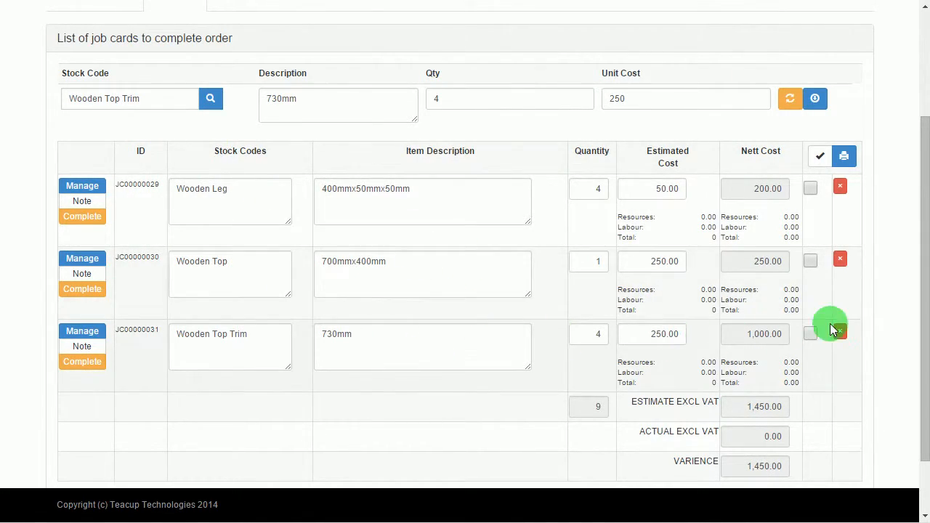
pyautogui.click(810, 188)
pyautogui.click(848, 157)
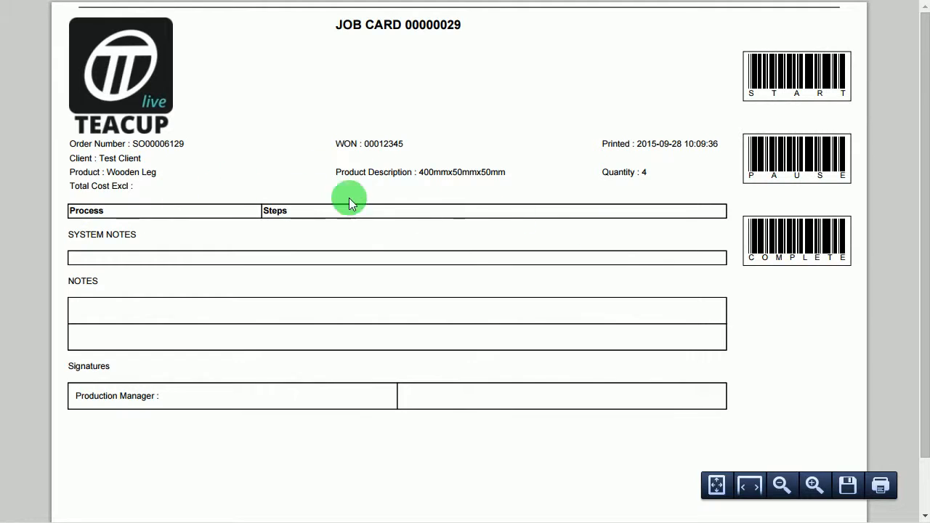
pyautogui.moveTo(68, 211); pyautogui.dragTo(311, 214)
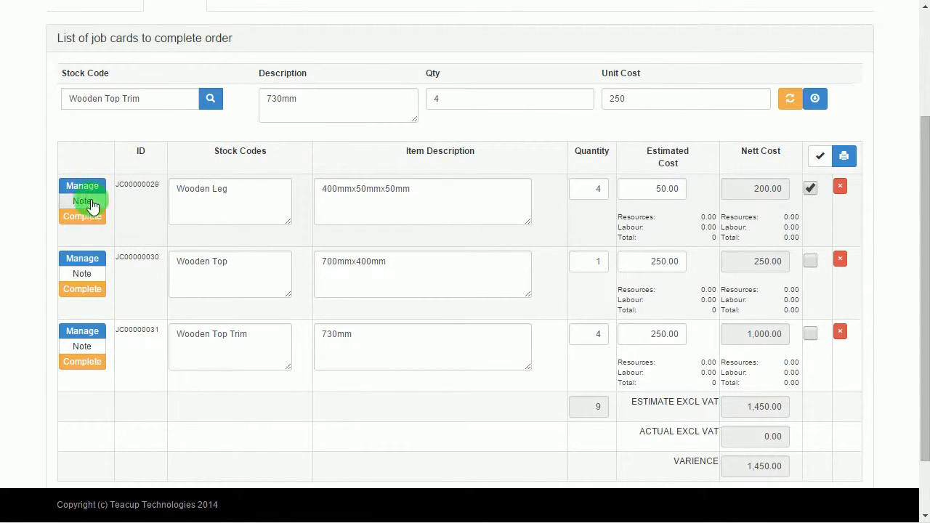
# - Open the Wooden Leg job card and mark Cutting A and Sanding as required processes
pyautogui.click(69, 189)
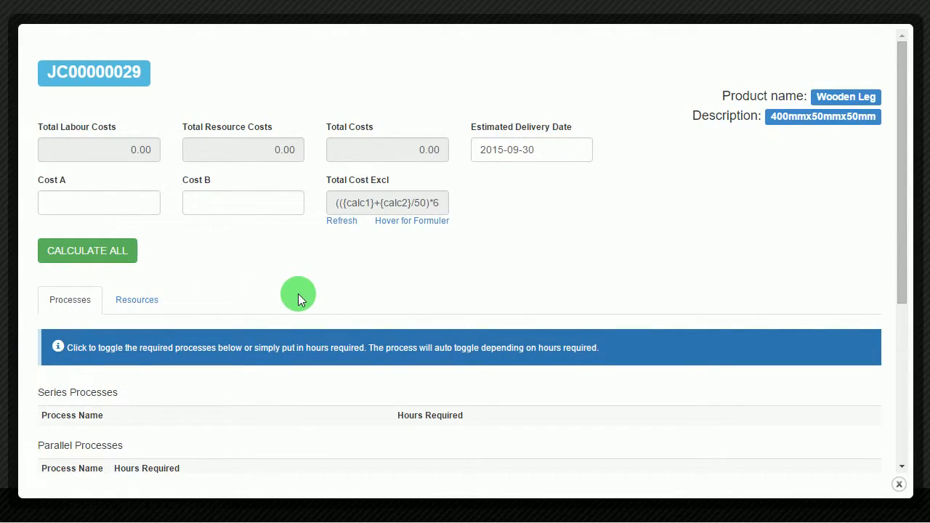
pyautogui.scroll(-1, 298, 294)
pyautogui.scroll(1, 298, 294)
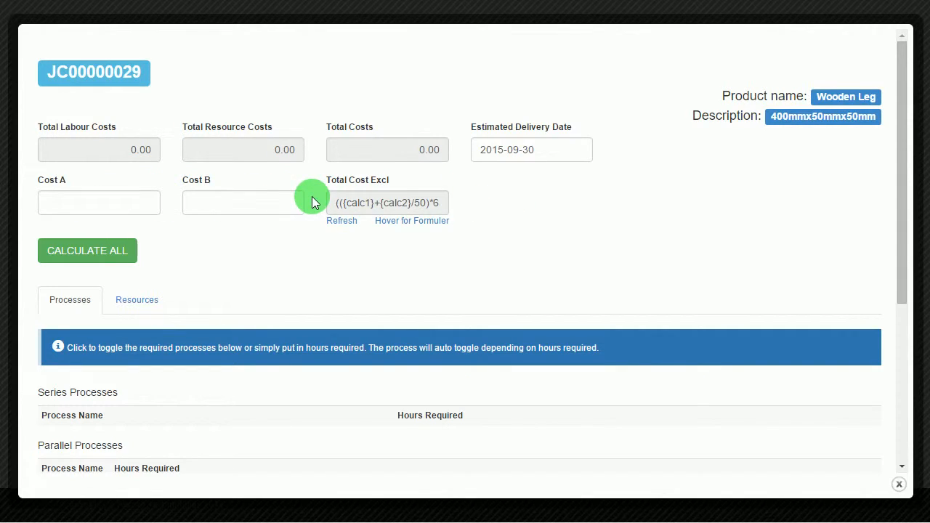
pyautogui.scroll(-2, 254, 244)
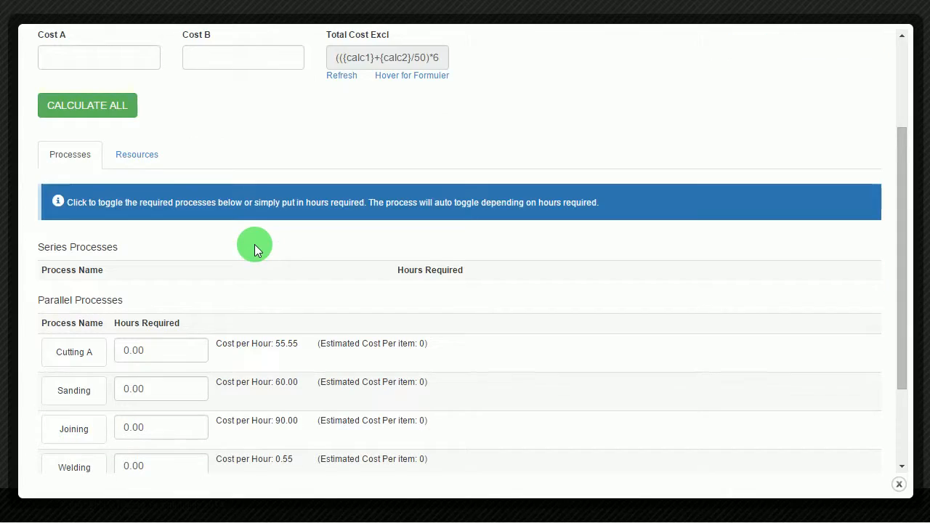
pyautogui.scroll(-2, 97, 255)
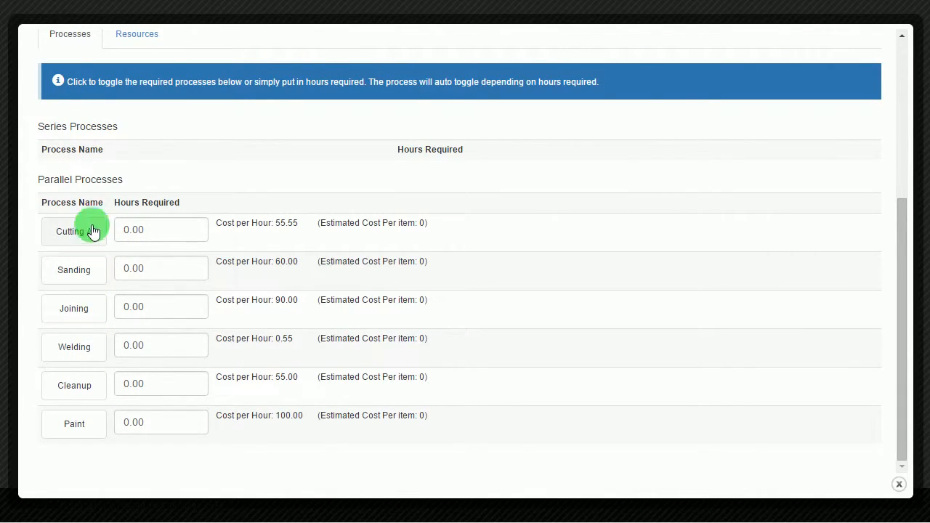
pyautogui.scroll(4, 91, 224)
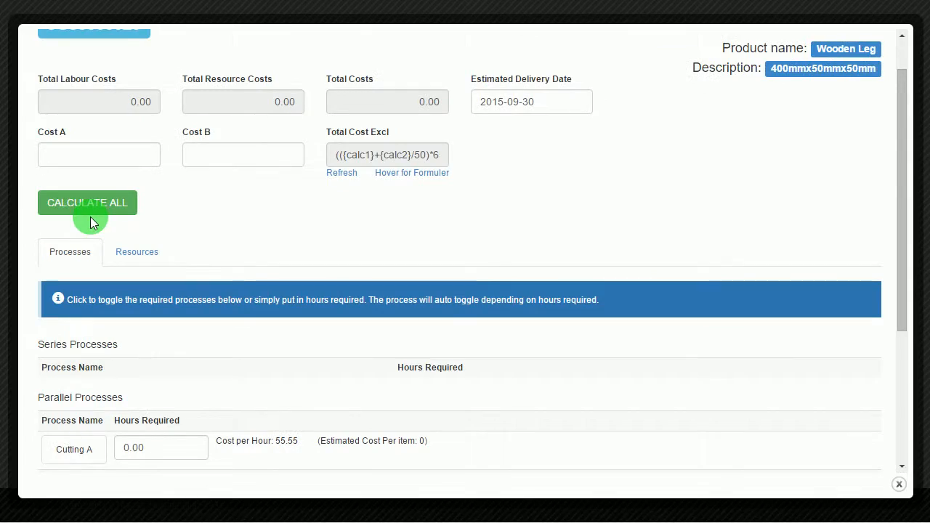
pyautogui.scroll(-4, 556, 250)
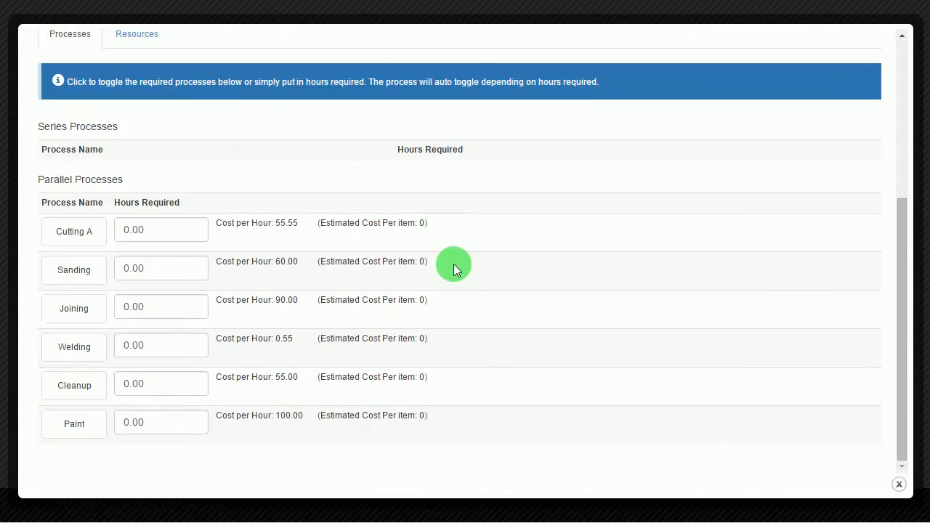
pyautogui.click(85, 241)
pyautogui.click(79, 274)
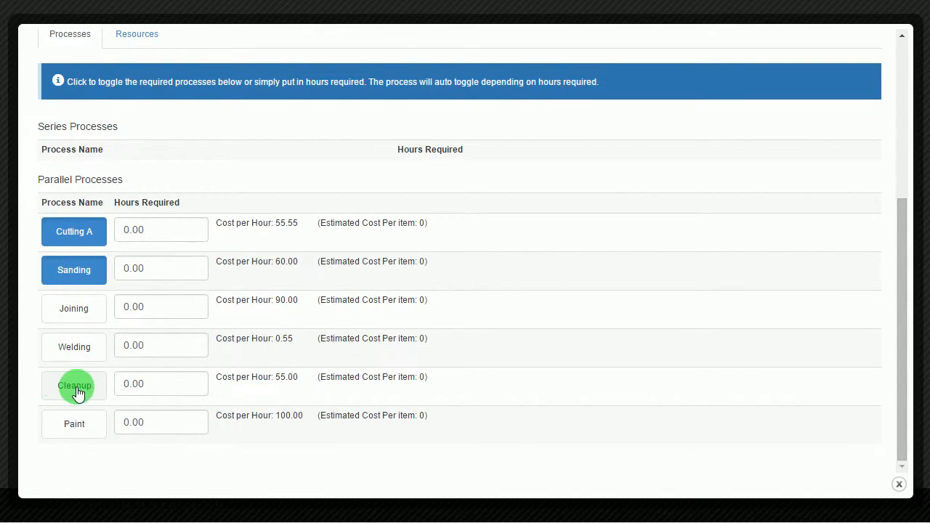
# - Enter 0.5 hours for Cutting A and 2 hours for Sanding, giving 147.78 labour
pyautogui.click(145, 230)
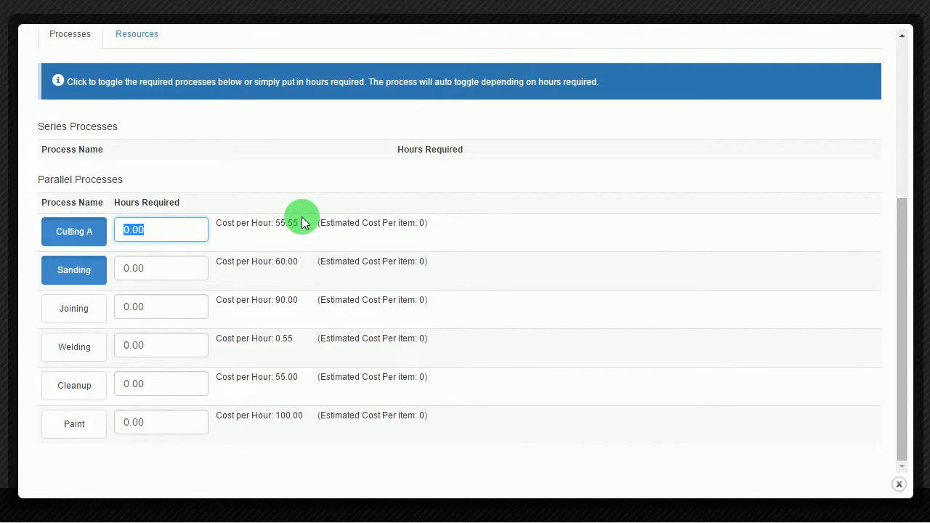
pyautogui.write('0.5')
pyautogui.click(171, 270)
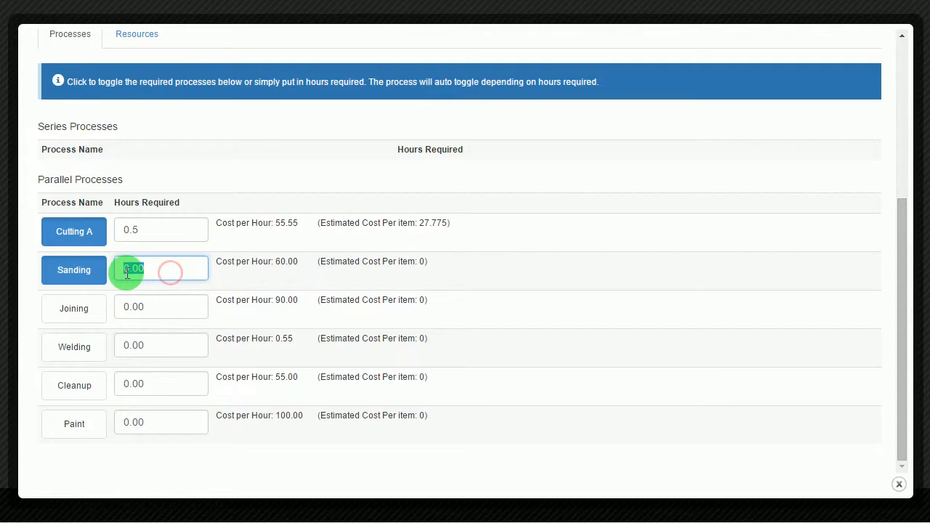
pyautogui.write('2')
pyautogui.click(312, 275)
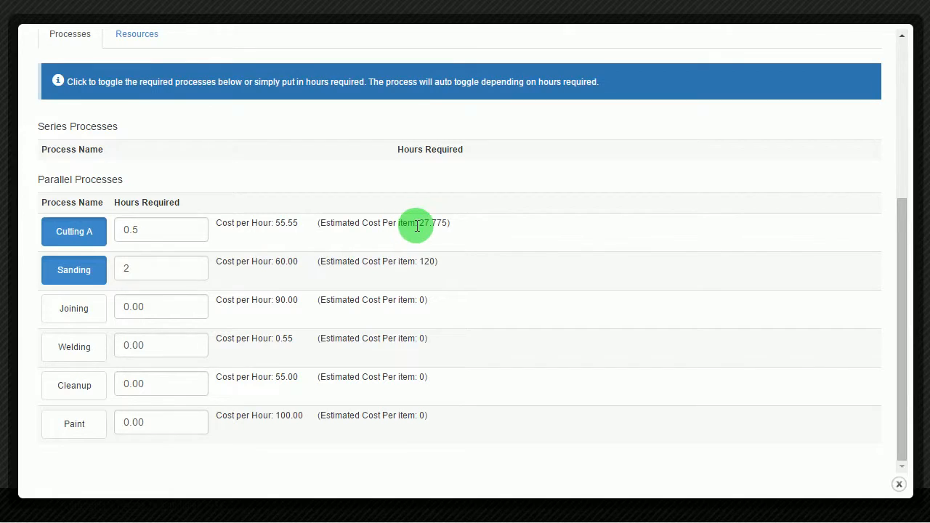
pyautogui.moveTo(414, 223); pyautogui.dragTo(443, 240)
pyautogui.click(554, 375)
pyautogui.scroll(3, 554, 375)
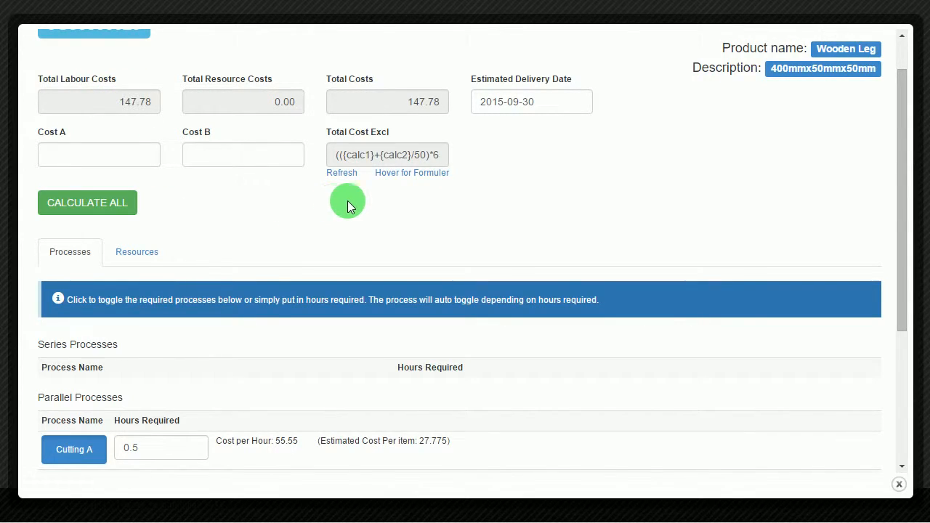
pyautogui.scroll(-2, 370, 206)
# - Review the Wooden Leg card's planned and additional resources, then close the job card
pyautogui.click(130, 104)
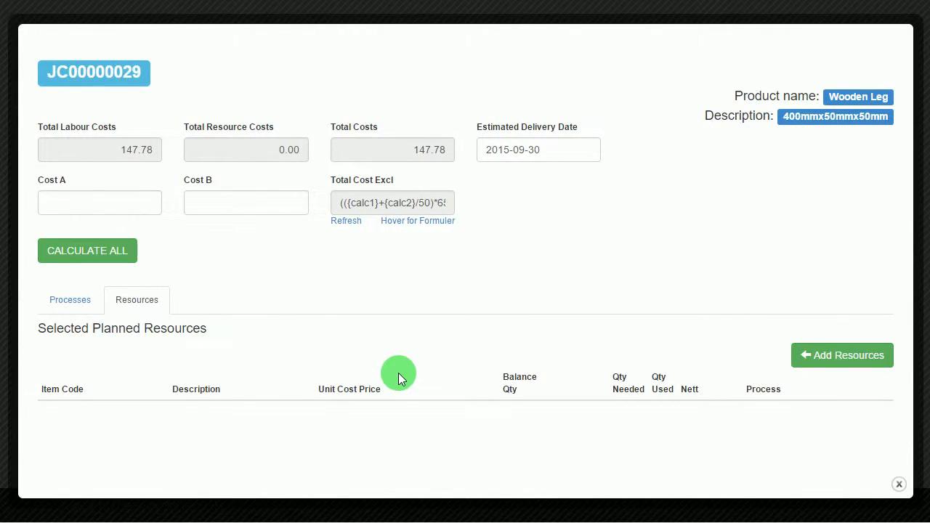
pyautogui.click(834, 365)
pyautogui.scroll(-1, 673, 333)
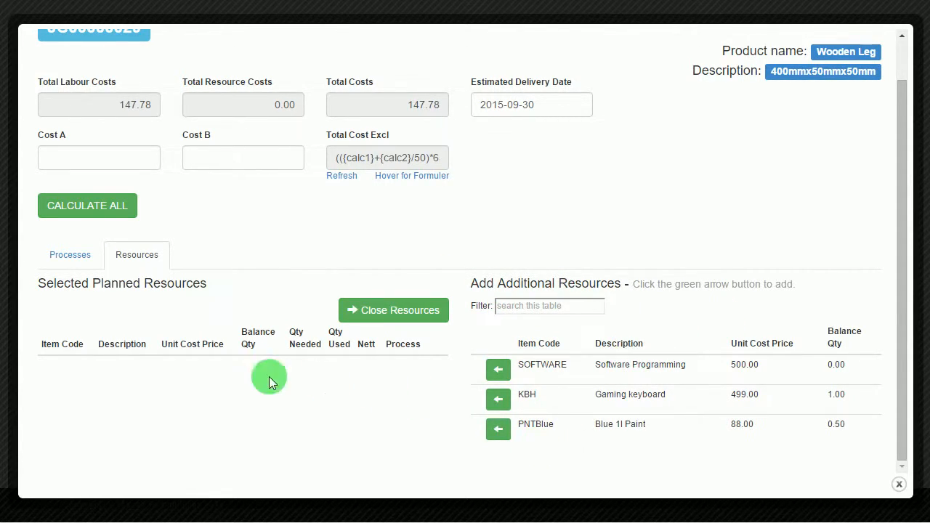
pyautogui.click(894, 483)
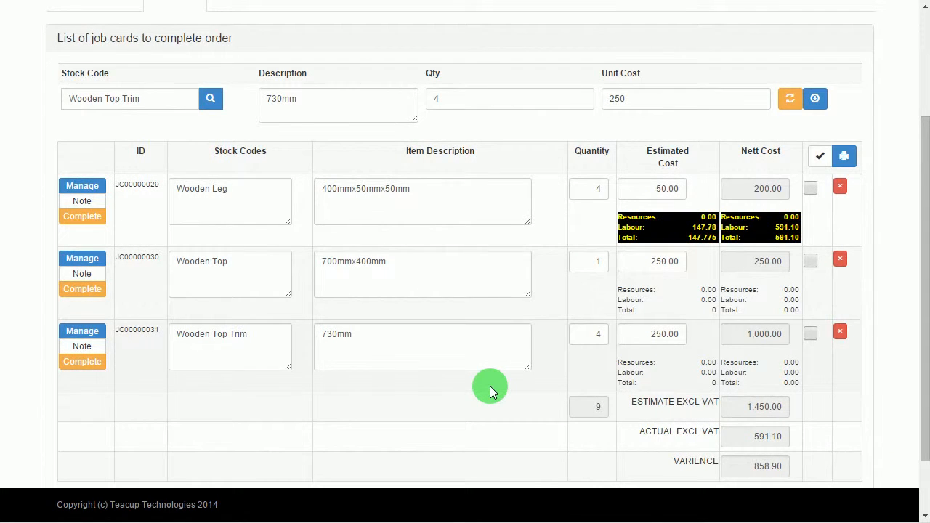
pyautogui.scroll(3, 490, 386)
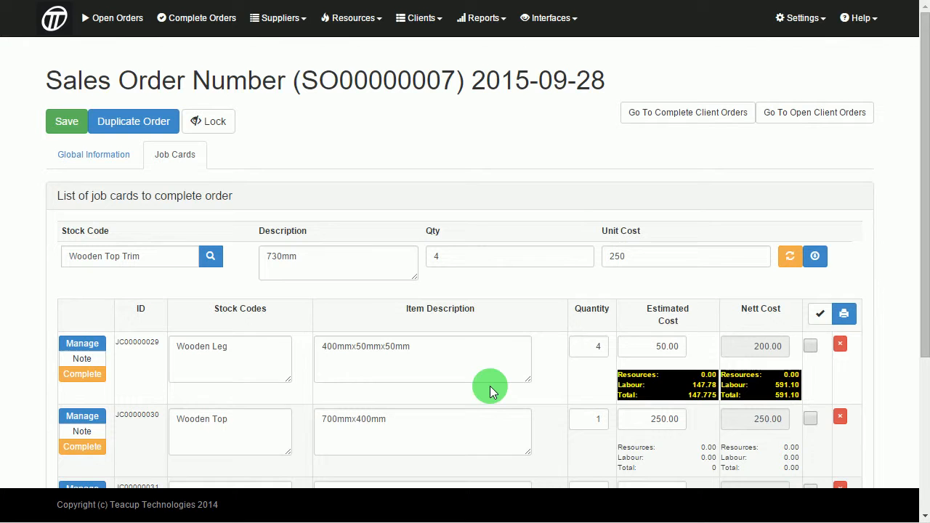
# - Create a new resource with item code WD and description Example Wood length
pyautogui.click(382, 20)
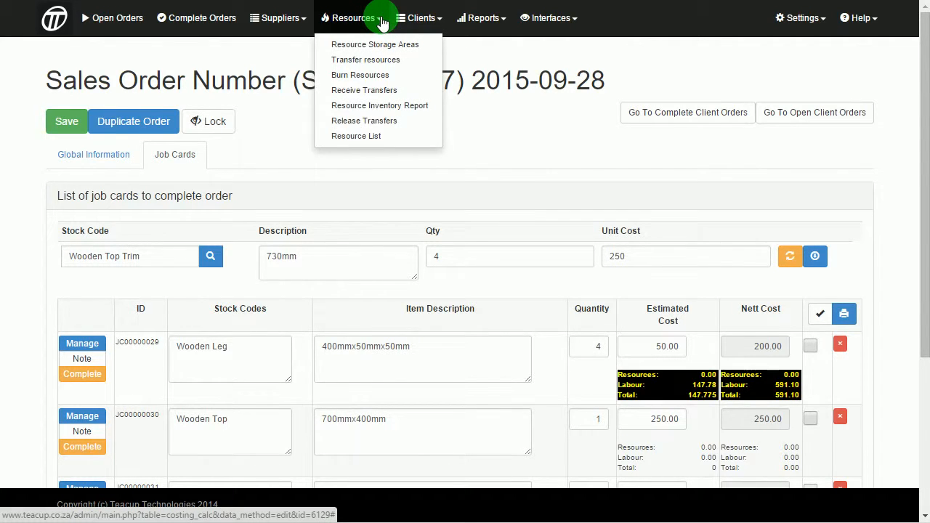
pyautogui.click(373, 138)
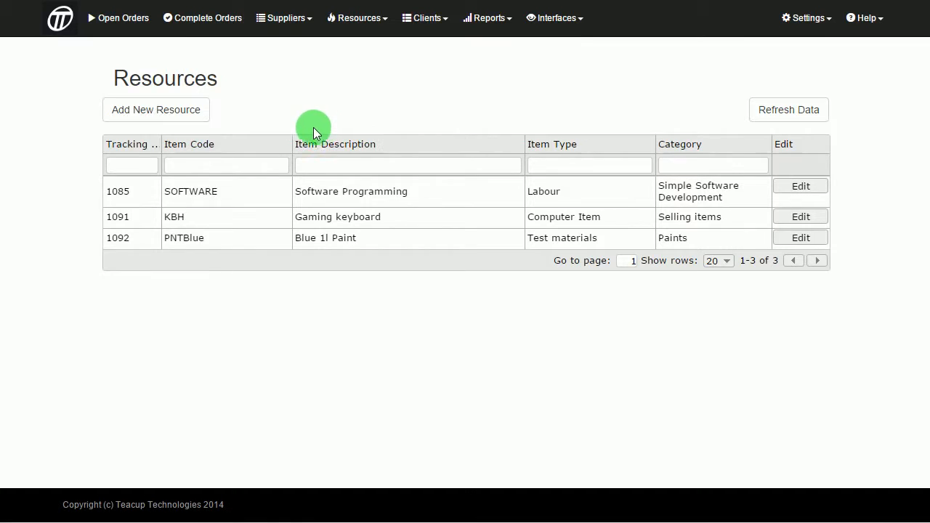
pyautogui.click(199, 110)
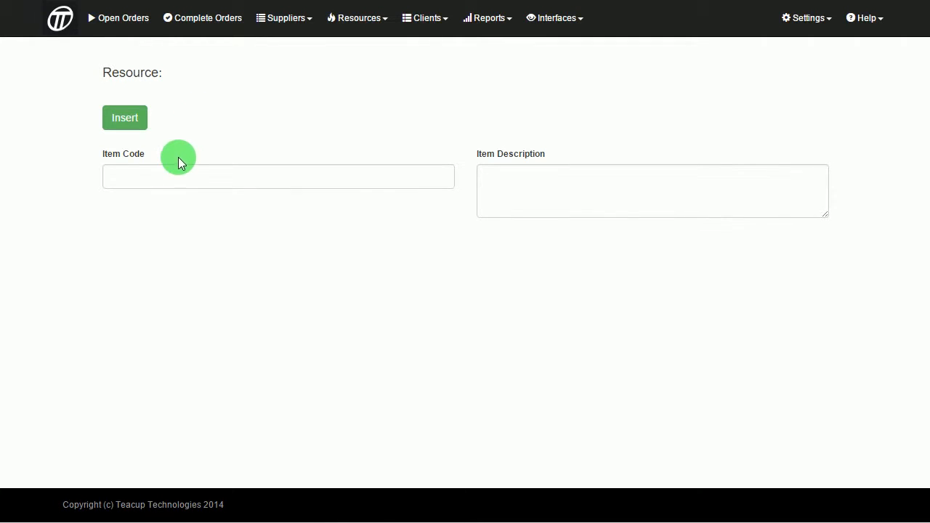
pyautogui.click(173, 175)
pyautogui.write('WD')
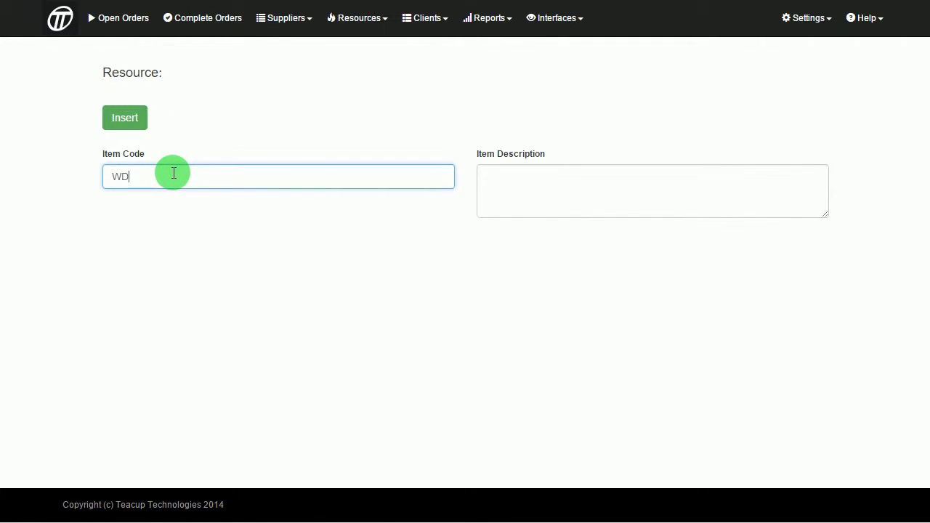
pyautogui.click(596, 202)
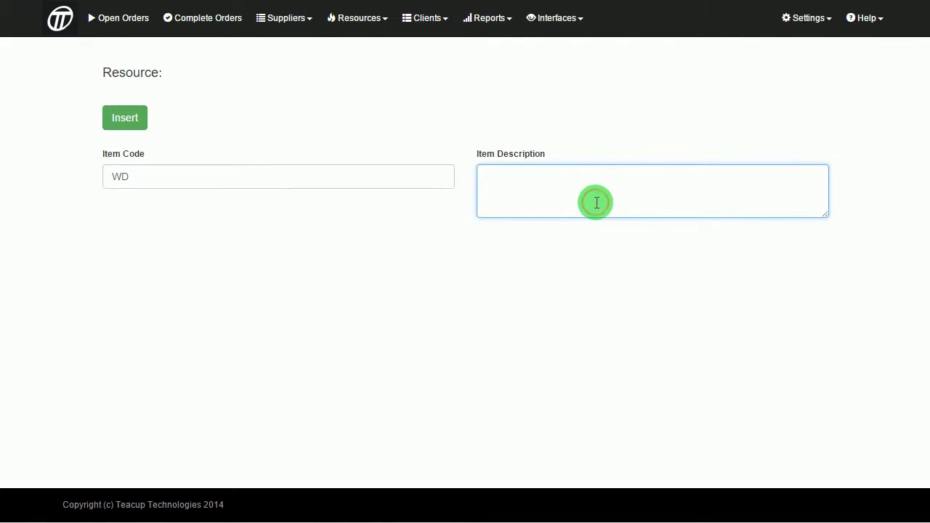
pyautogui.write('Example Wood')
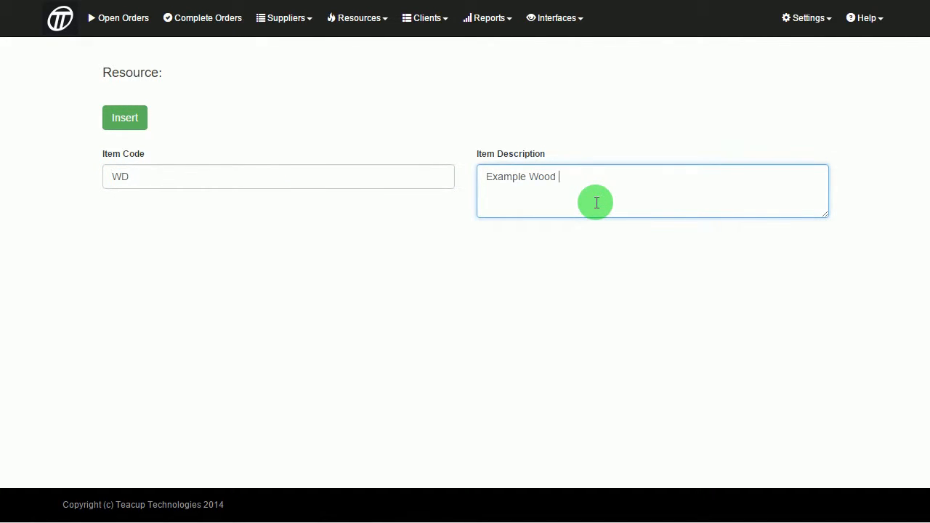
pyautogui.write(' length')
pyautogui.click(138, 122)
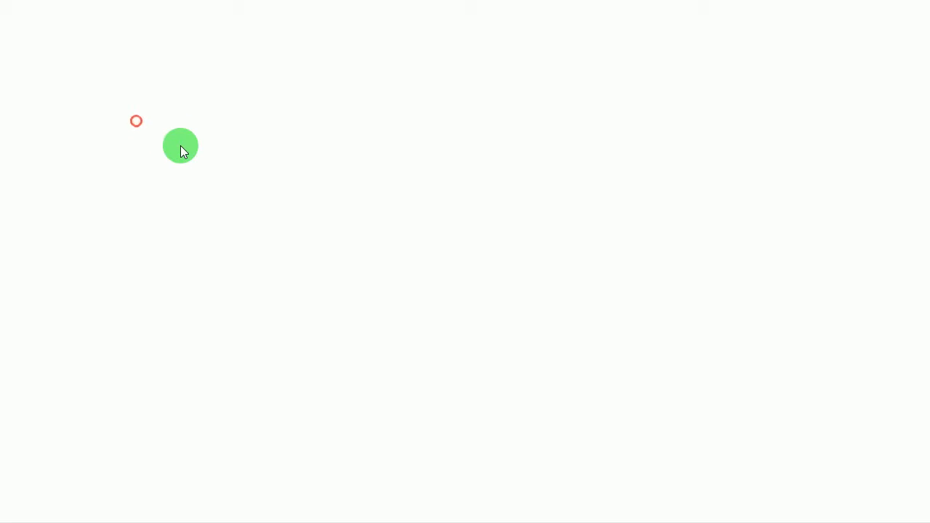
# - Set WD's item type to Material: manufactured NO, purchased YES, sold NO
pyautogui.scroll(-2, 181, 148)
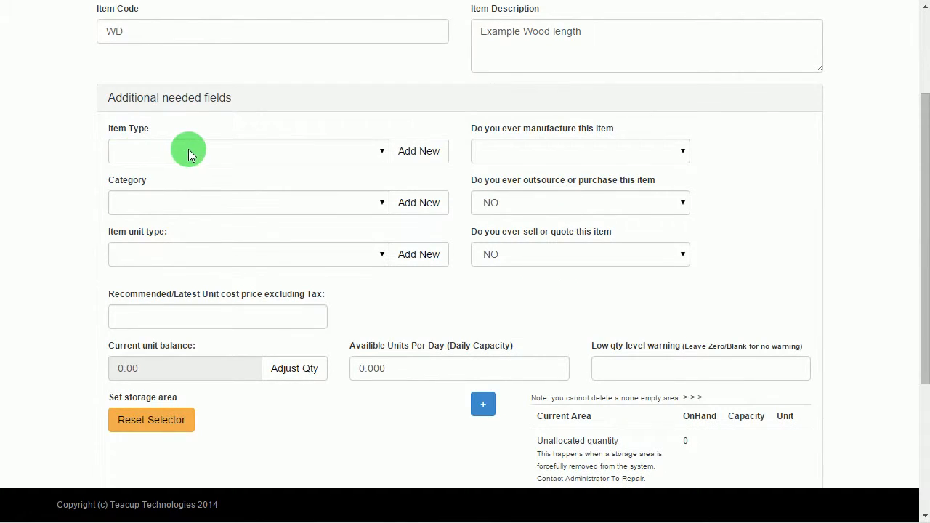
pyautogui.click(188, 151)
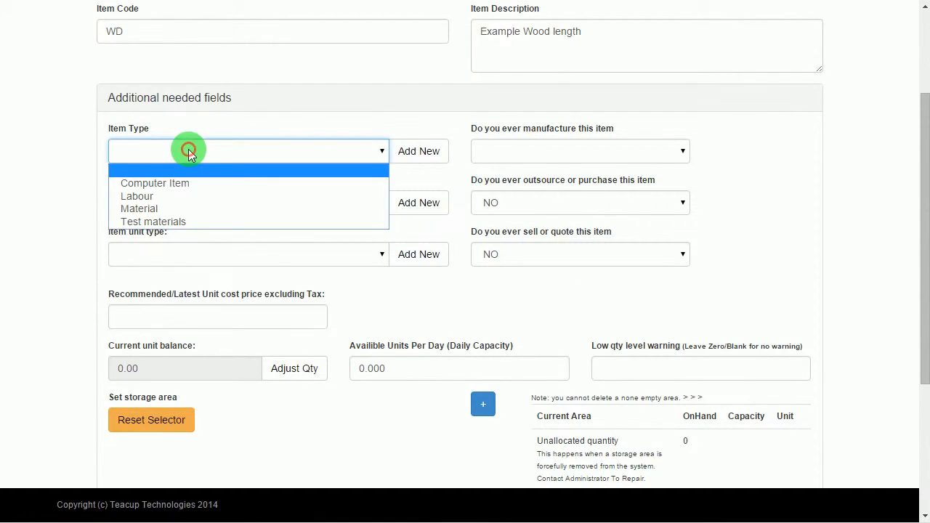
pyautogui.click(132, 210)
pyautogui.click(585, 151)
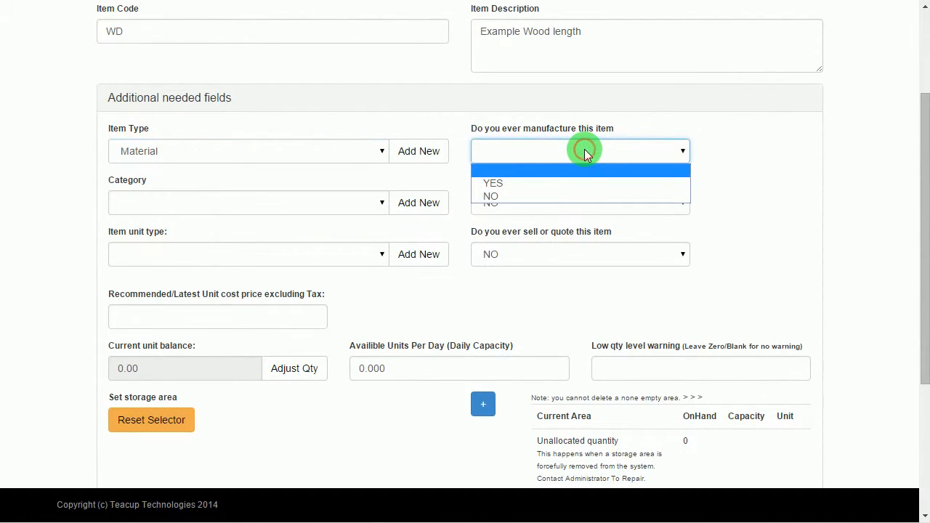
pyautogui.click(502, 196)
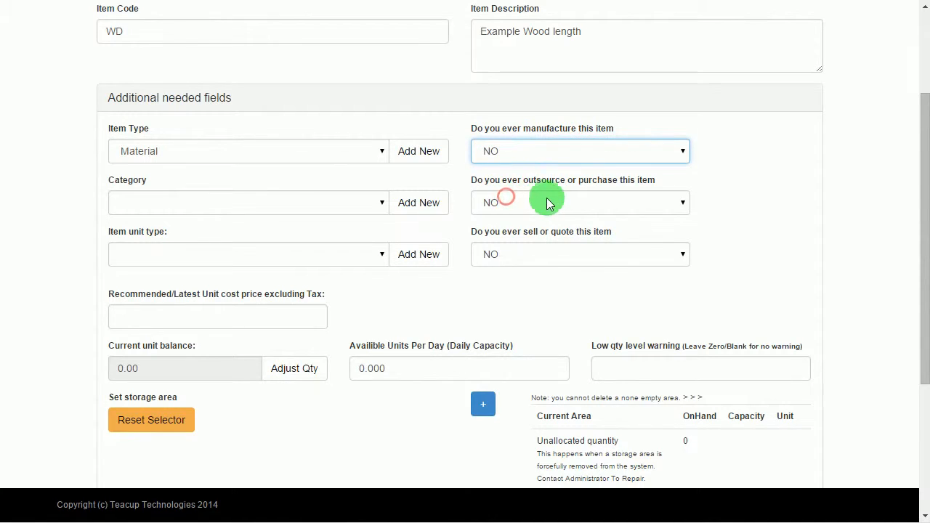
pyautogui.click(567, 203)
pyautogui.click(492, 233)
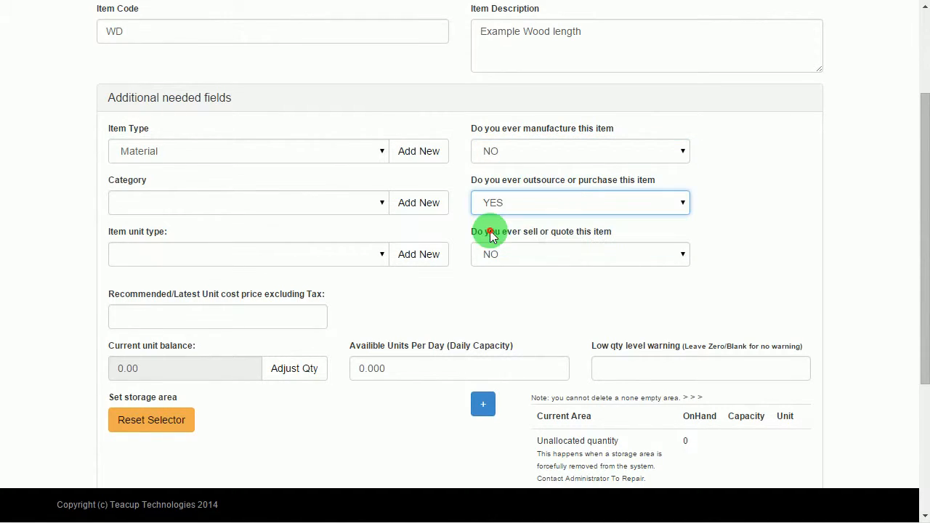
pyautogui.click(530, 256)
pyautogui.click(530, 254)
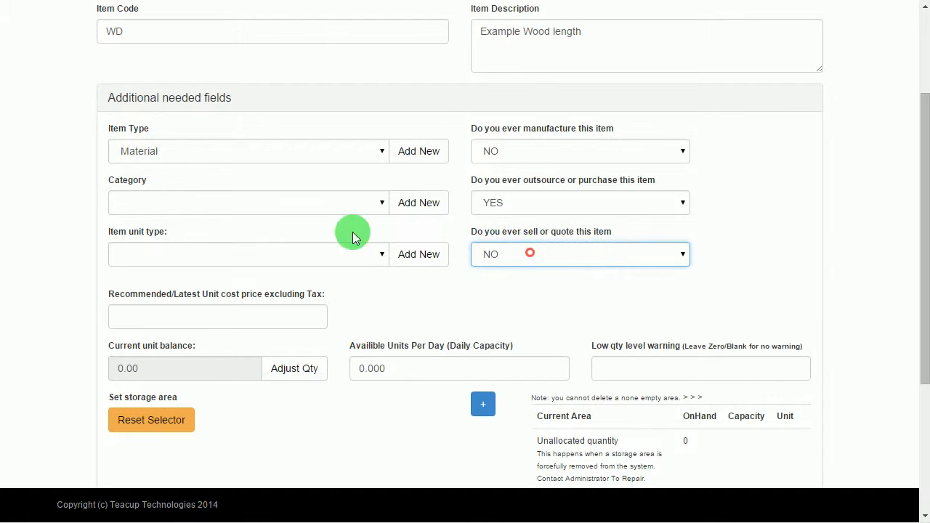
# - Start adding a new item category for the resource
pyautogui.click(195, 205)
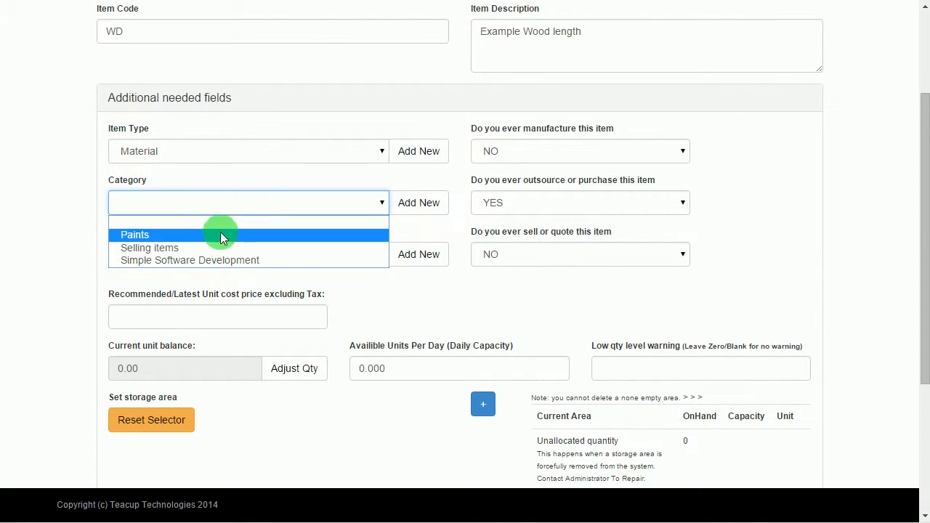
pyautogui.click(407, 282)
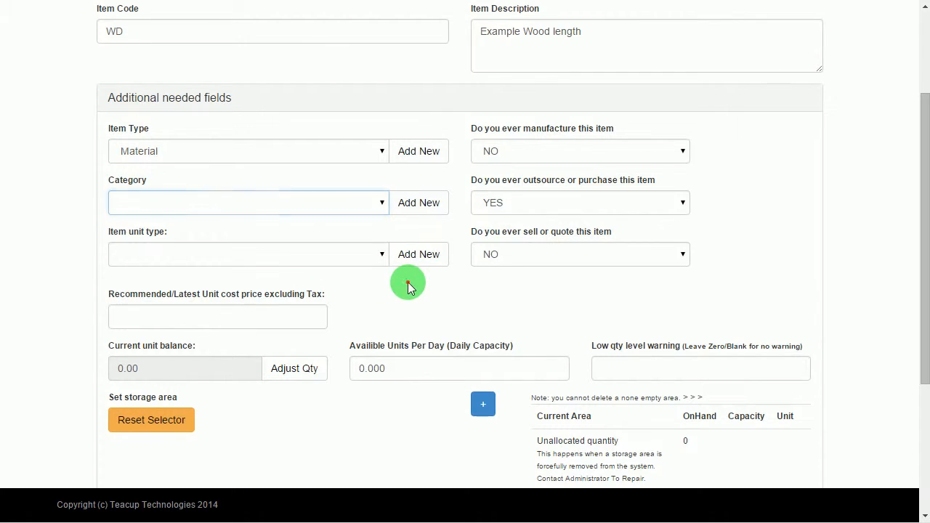
pyautogui.click(407, 212)
pyautogui.click(201, 95)
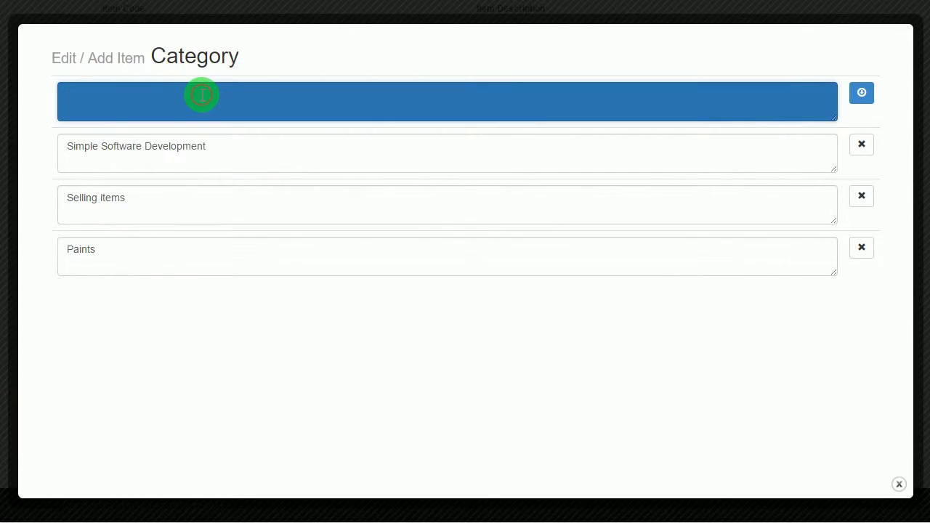
# - Save a new category named Wood Material, then close the category editor
pyautogui.write('Wood Material')
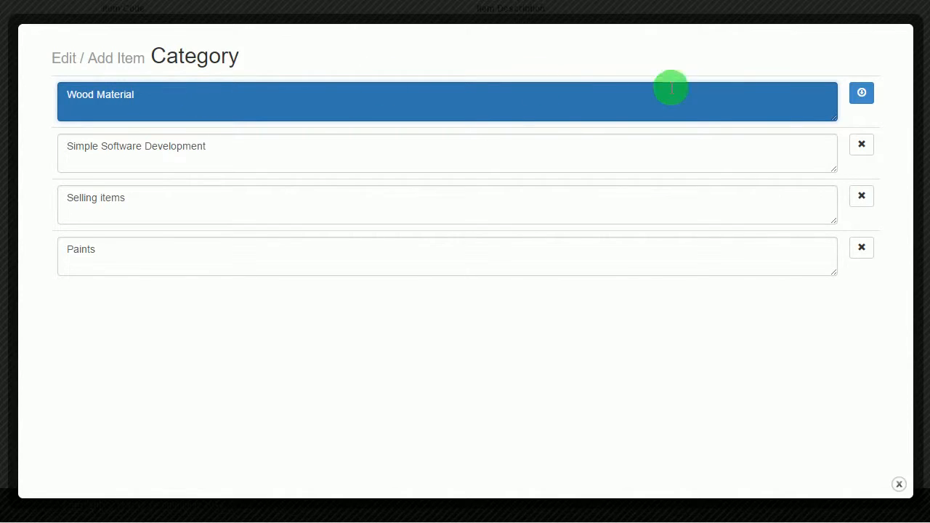
pyautogui.click(862, 93)
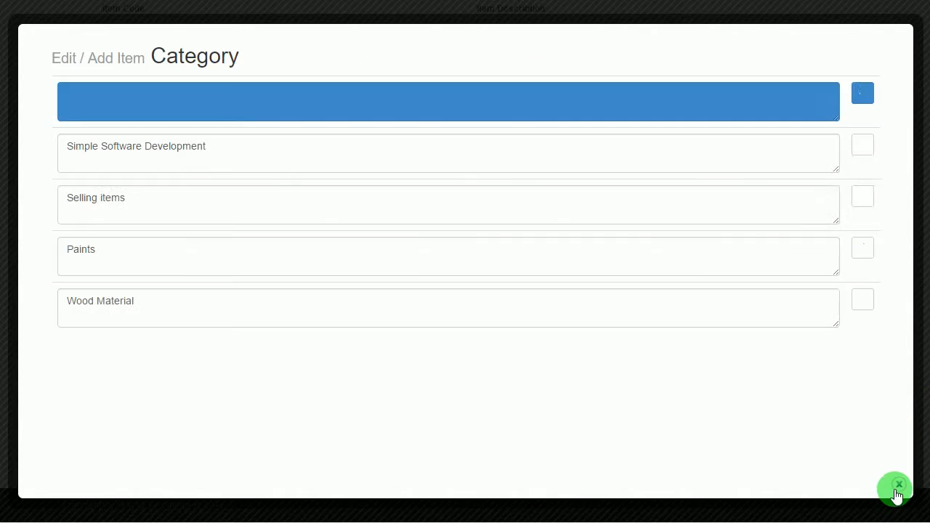
pyautogui.click(899, 484)
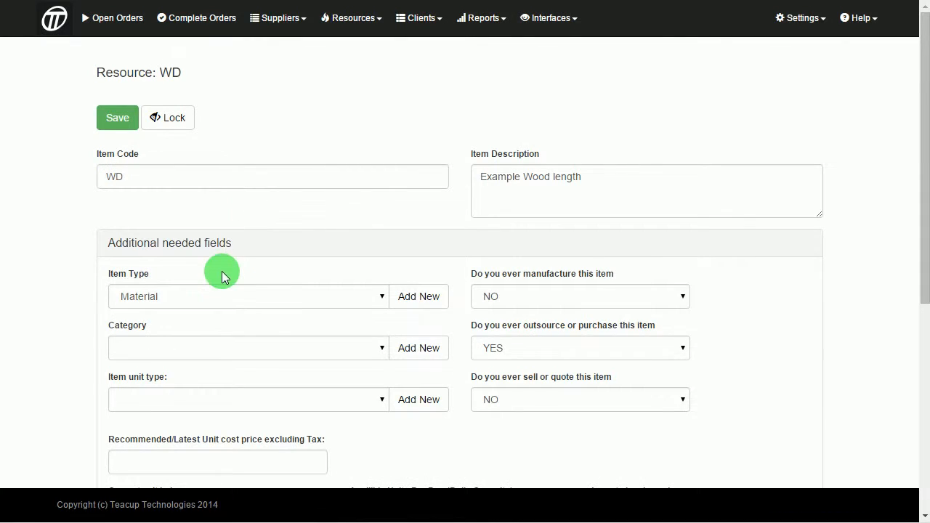
# - Set resource WD's category to Wood Material and add a new 'mm' unit type
pyautogui.scroll(-2, 221, 271)
pyautogui.click(152, 200)
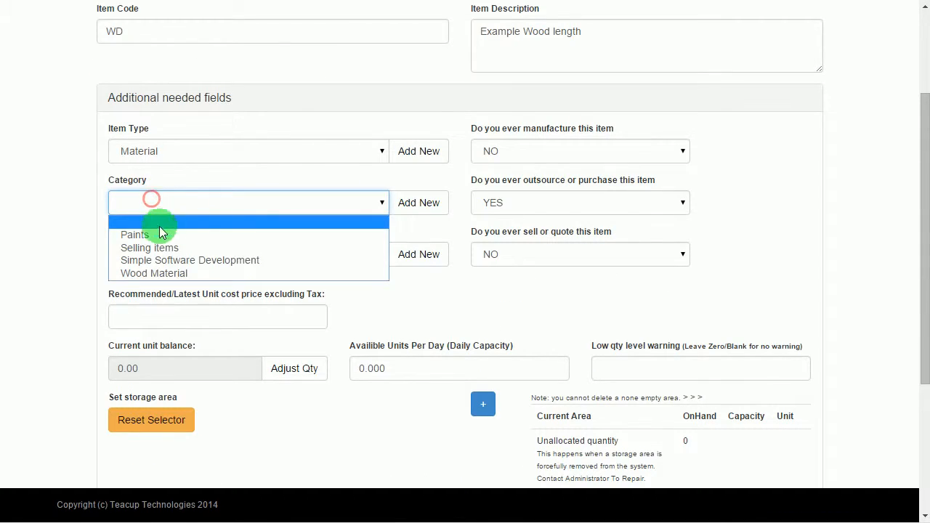
pyautogui.click(175, 280)
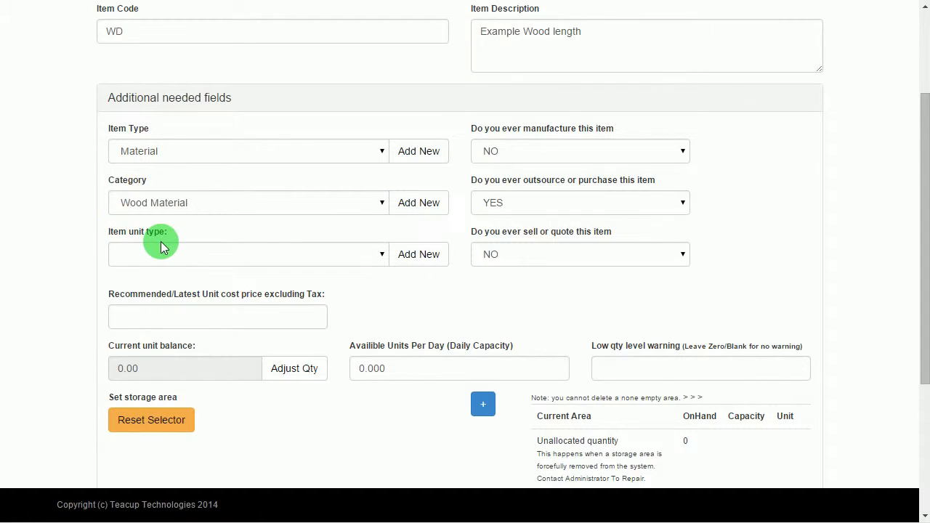
pyautogui.click(289, 250)
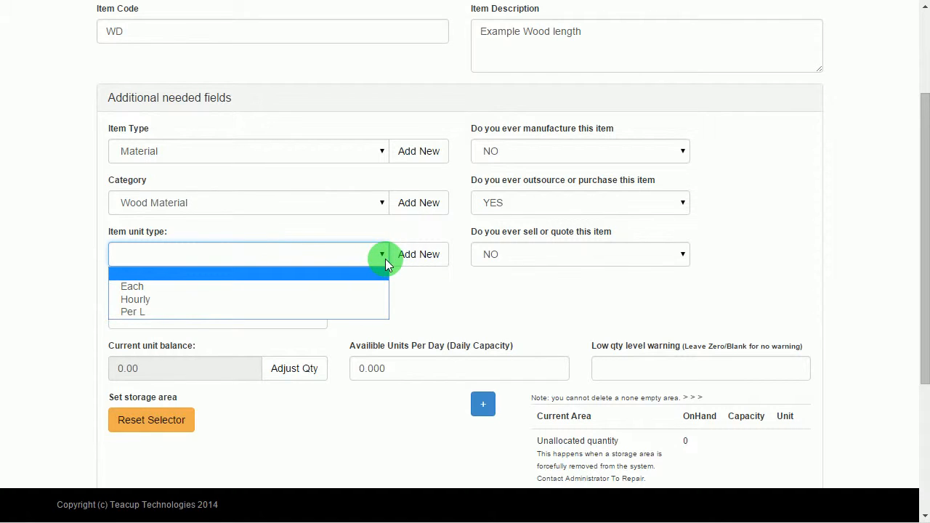
pyautogui.click(409, 267)
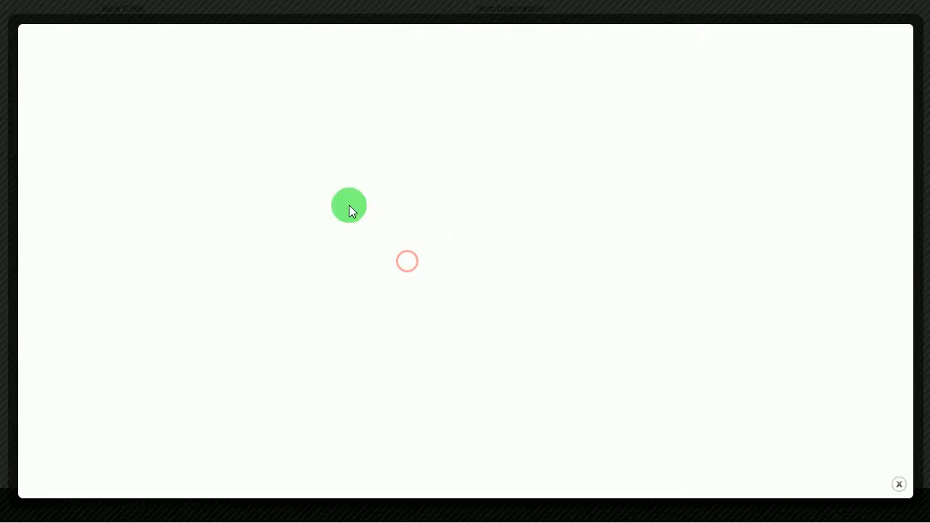
pyautogui.click(214, 117)
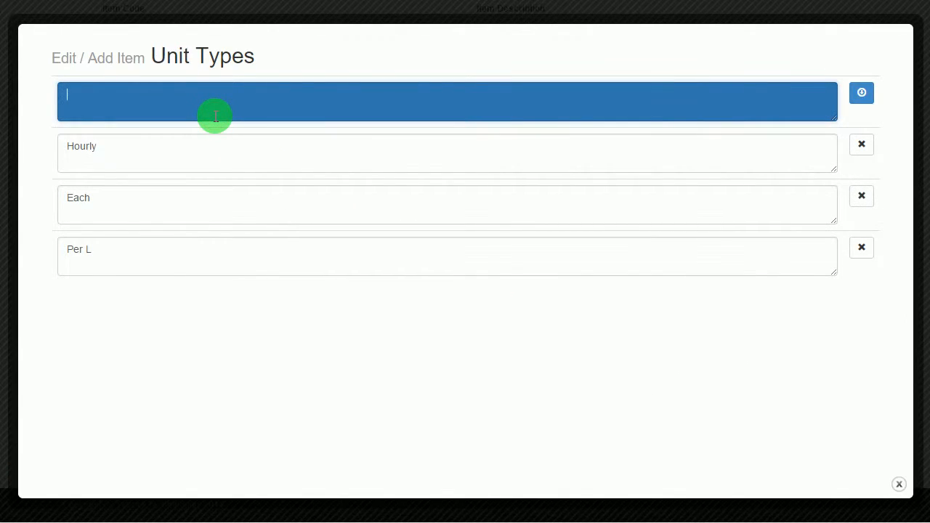
pyautogui.click(861, 92)
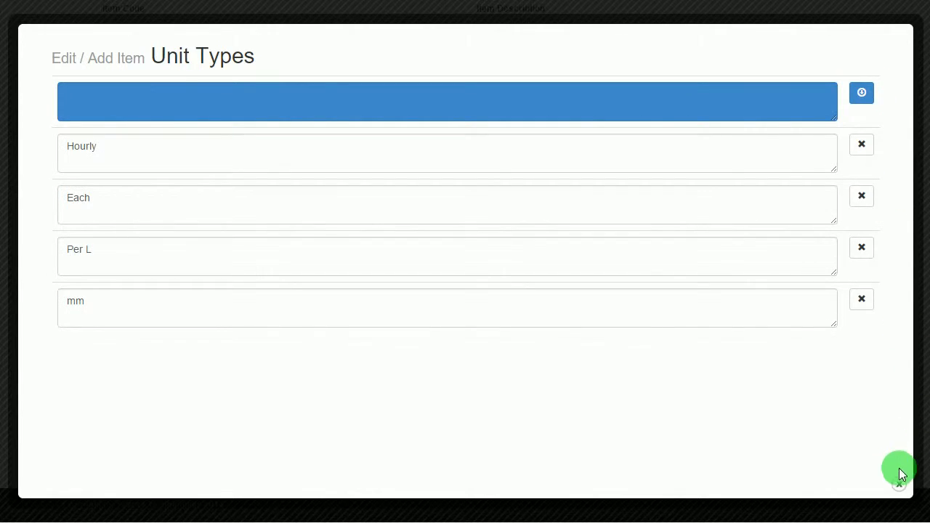
pyautogui.click(899, 484)
# - Choose mm as WD's unit type and enter a unit cost of 0.12
pyautogui.scroll(-4, 222, 276)
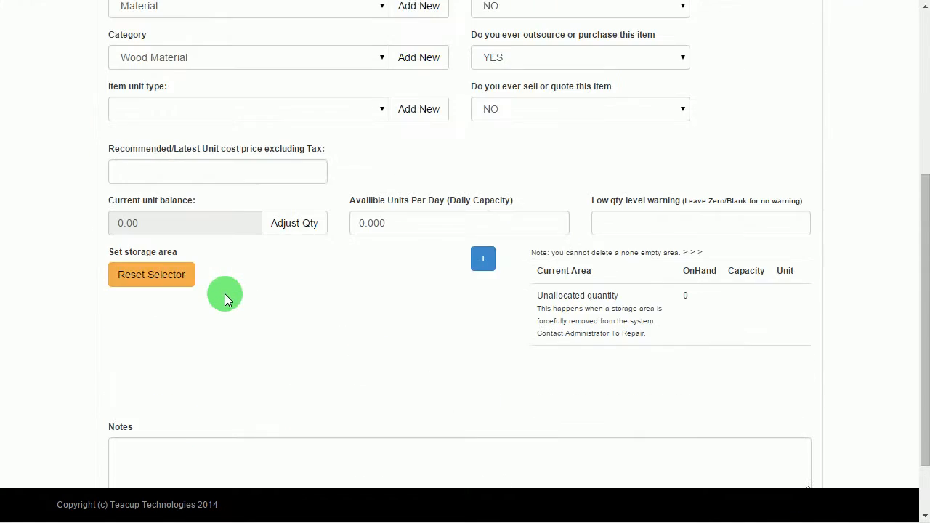
pyautogui.click(168, 107)
pyautogui.click(151, 168)
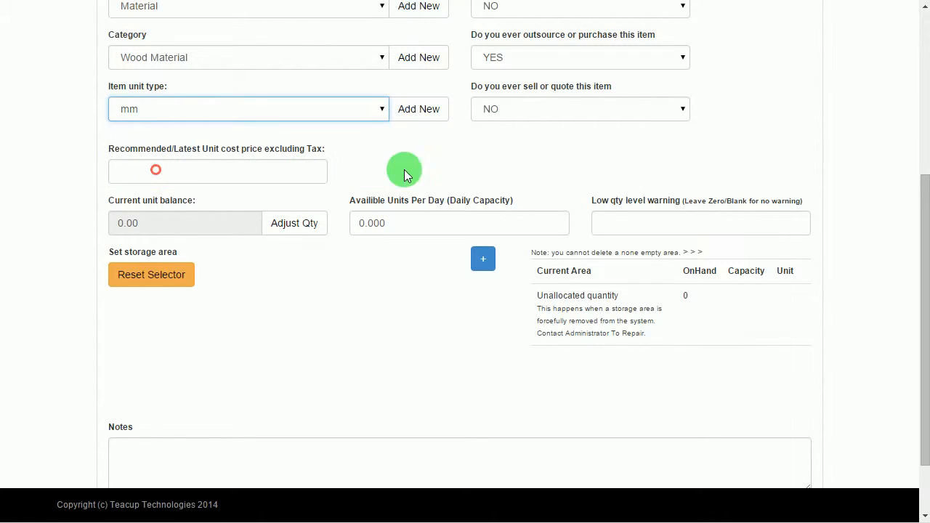
pyautogui.click(417, 166)
pyautogui.click(201, 168)
pyautogui.scroll(3, 349, 233)
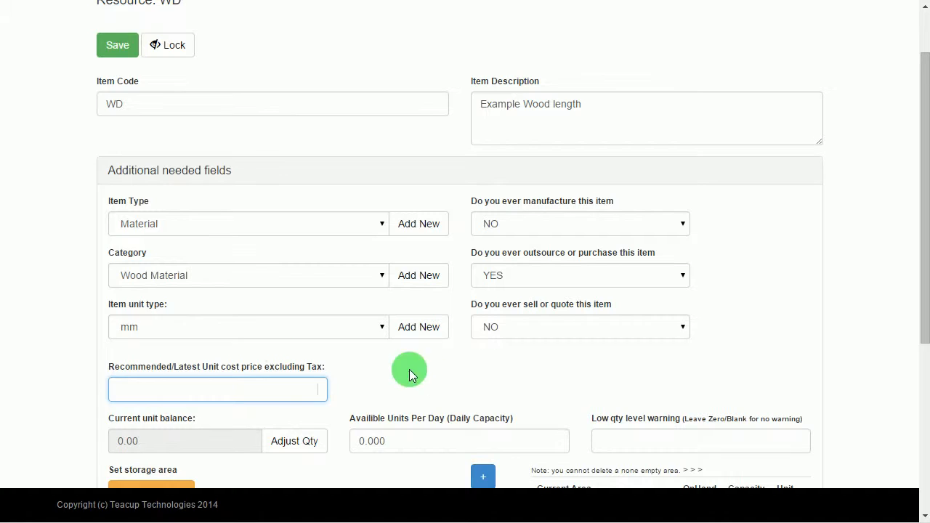
pyautogui.click(287, 385)
pyautogui.write('0.12')
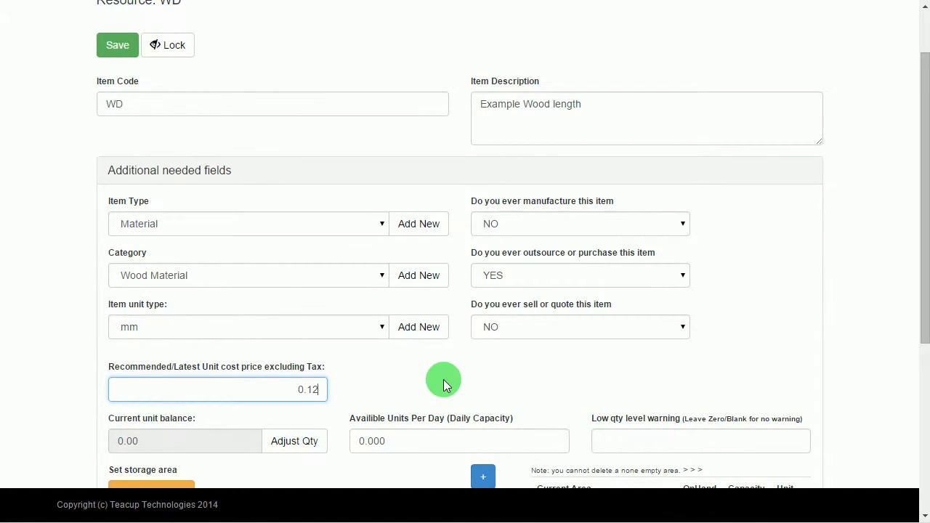
pyautogui.click(444, 380)
pyautogui.scroll(-2, 443, 380)
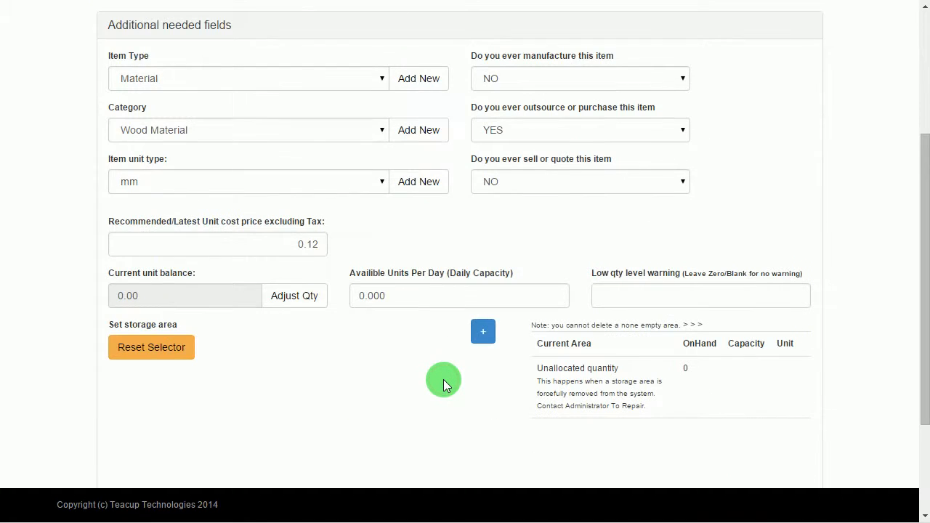
pyautogui.scroll(3, 430, 358)
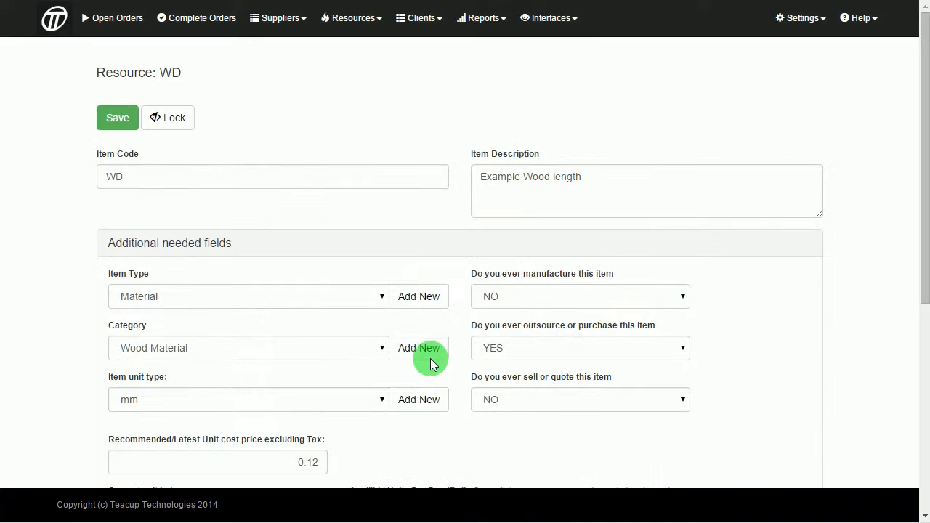
# - Save resource WD and show the Open Orders list
pyautogui.click(807, 19)
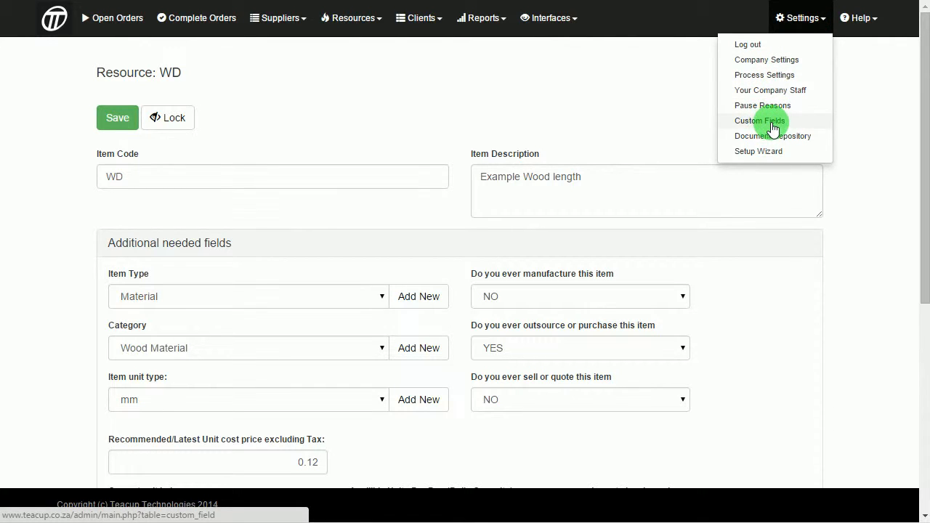
pyautogui.scroll(-5, 420, 149)
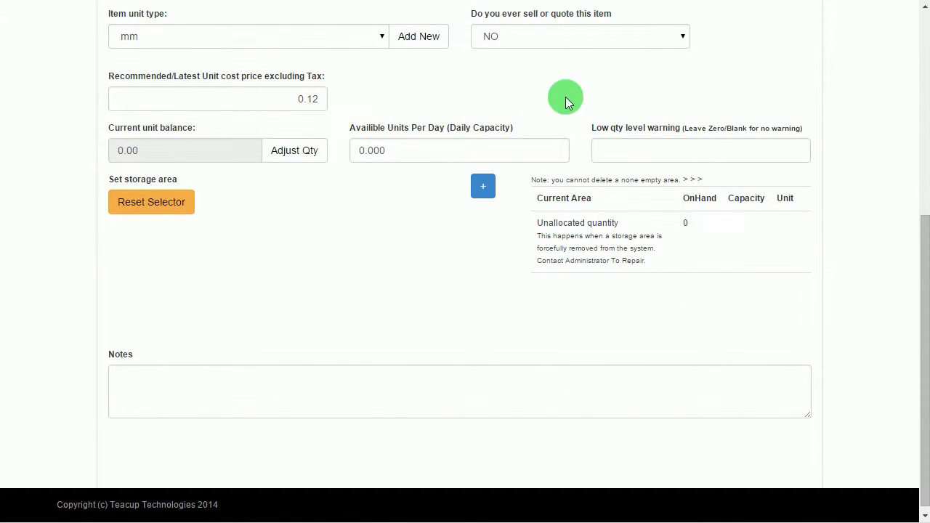
pyautogui.scroll(1, 288, 223)
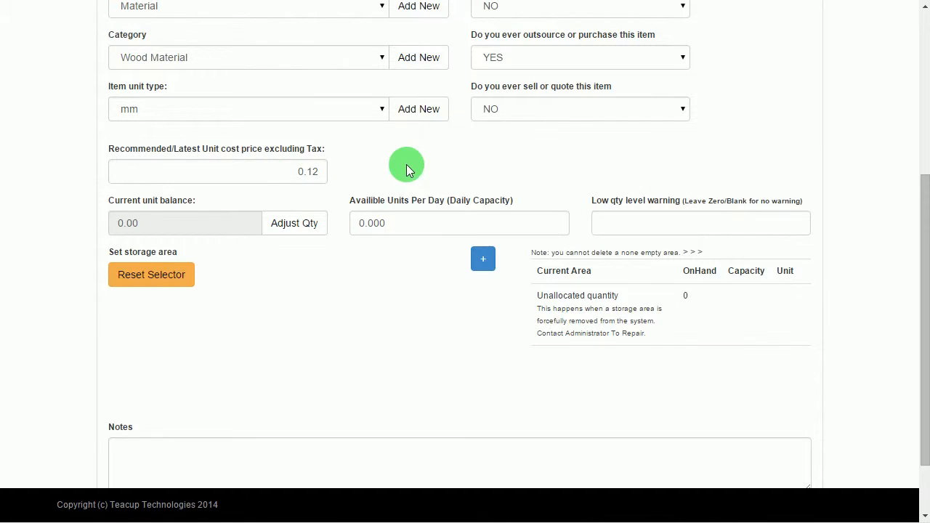
pyautogui.scroll(4, 406, 164)
pyautogui.click(112, 119)
pyautogui.scroll(-5, 265, 249)
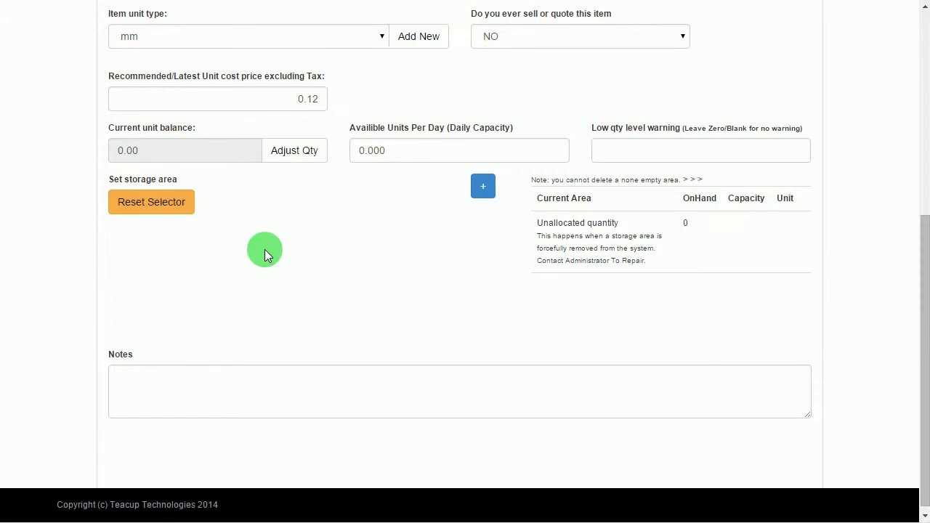
pyautogui.scroll(5, 264, 250)
pyautogui.click(123, 18)
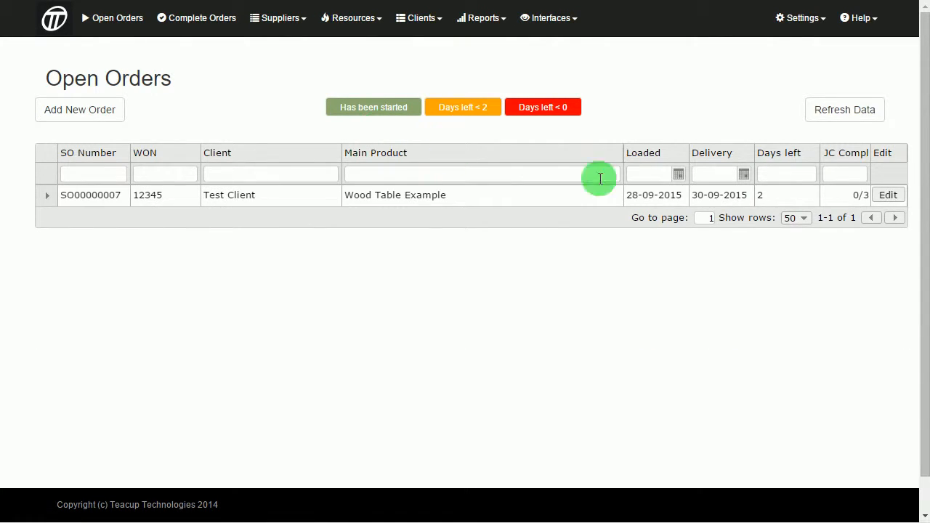
# - Add the WD wood length to the Wooden Leg job card's planned resources
pyautogui.click(891, 196)
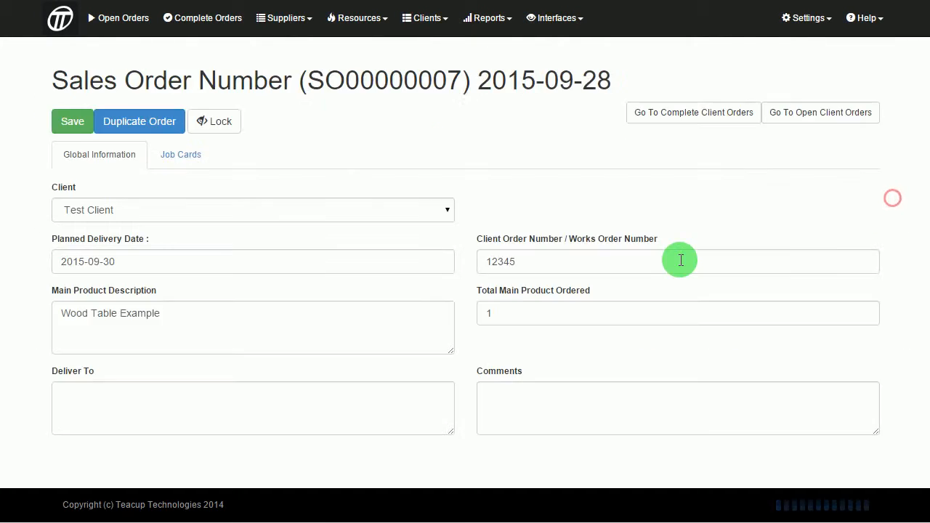
pyautogui.click(181, 159)
pyautogui.click(76, 345)
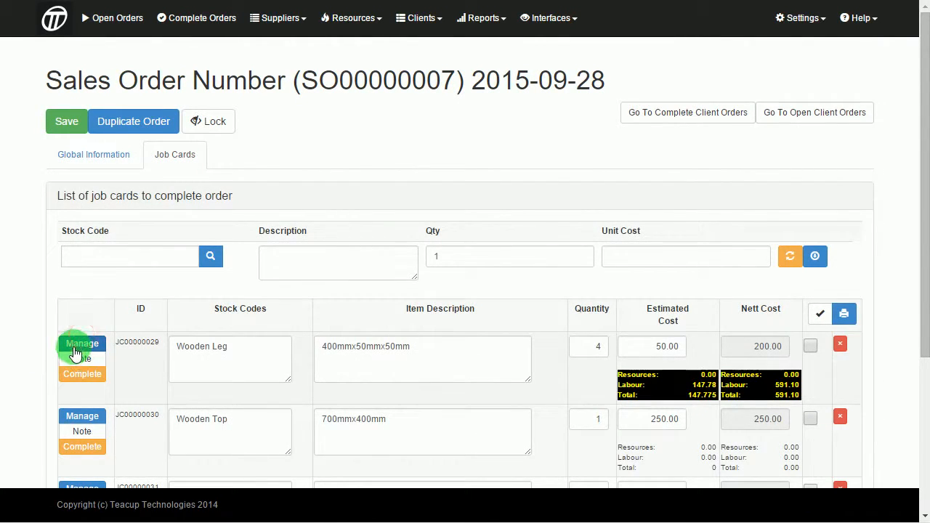
pyautogui.click(145, 299)
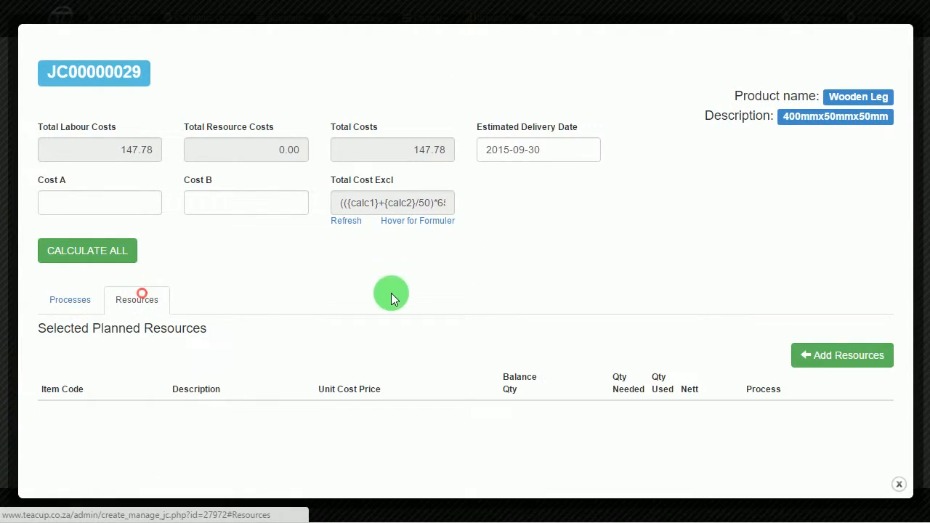
pyautogui.click(855, 367)
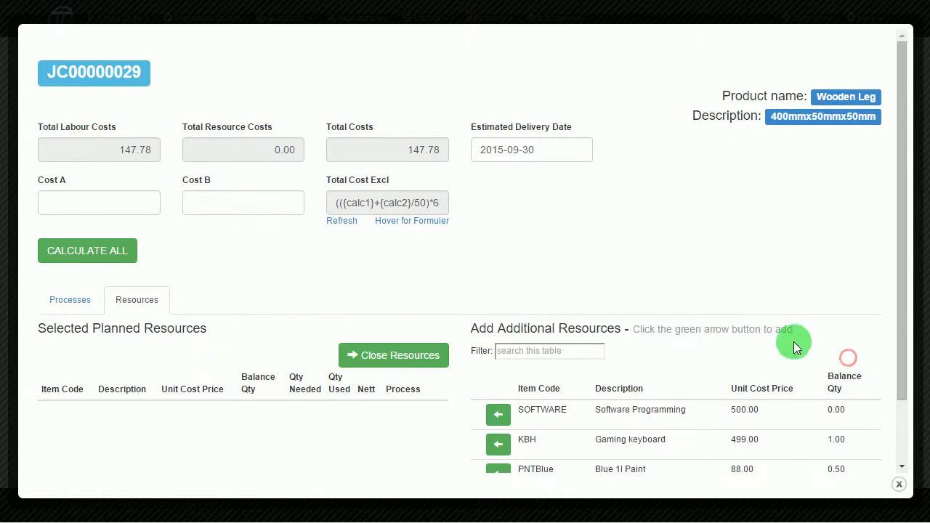
pyautogui.scroll(-1, 711, 301)
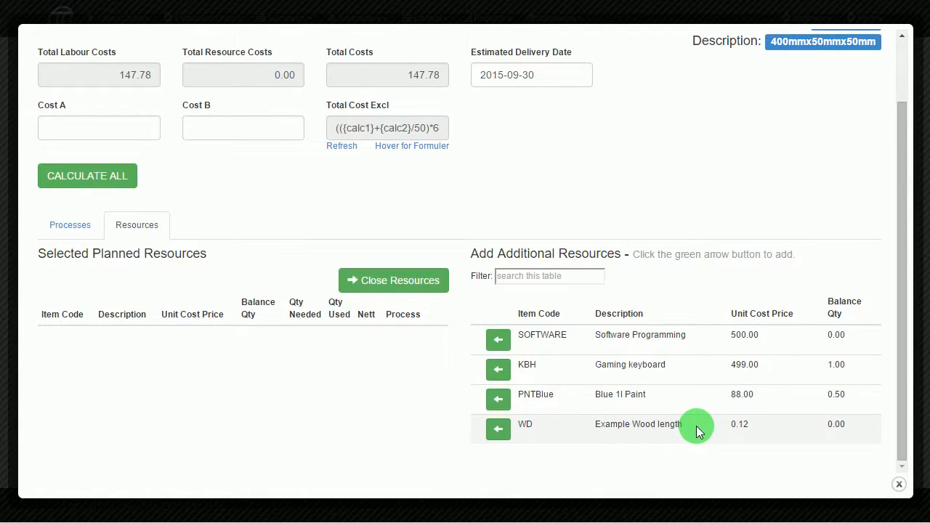
pyautogui.click(498, 429)
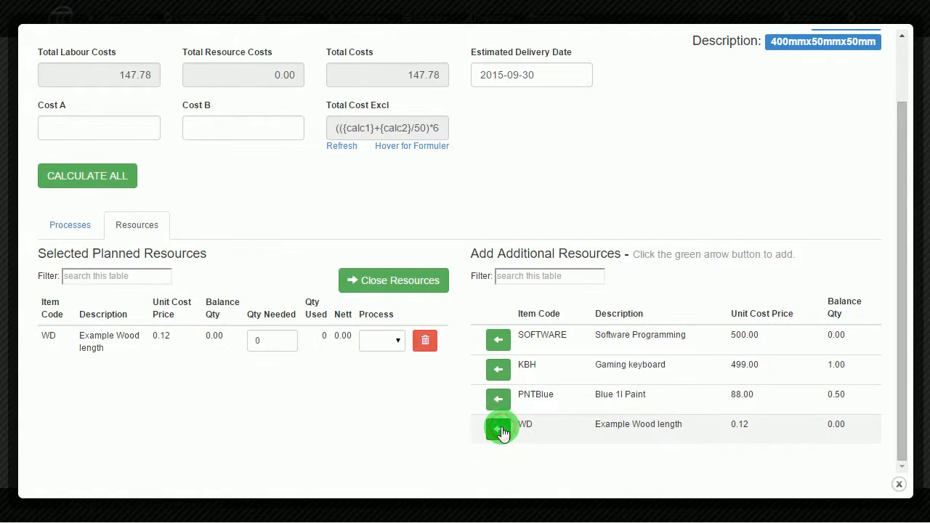
pyautogui.click(407, 280)
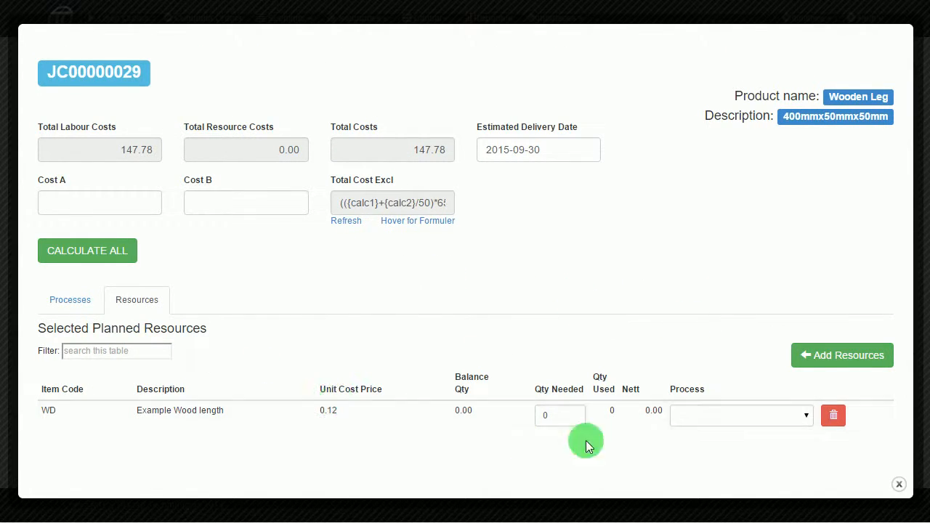
# - Assign WD to Cutting A with 400 needed, then save the sales order
pyautogui.click(691, 412)
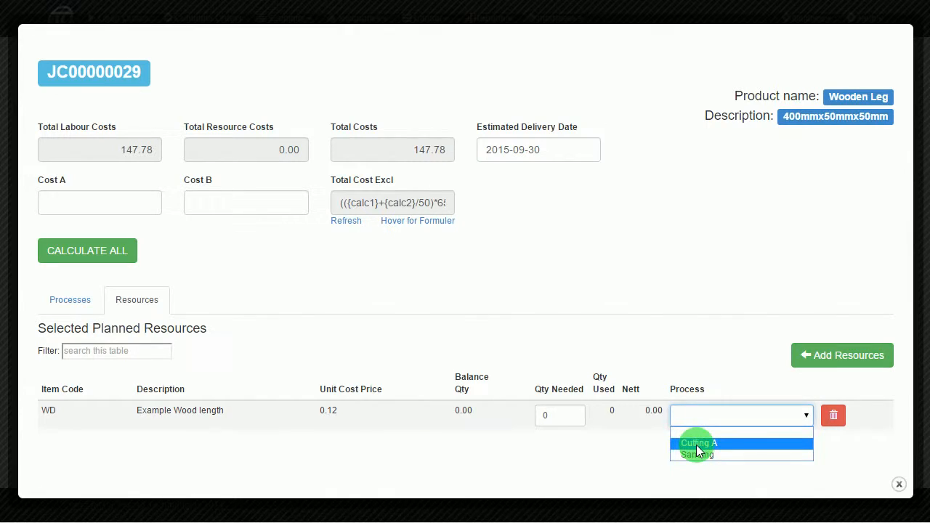
pyautogui.click(696, 445)
pyautogui.click(564, 422)
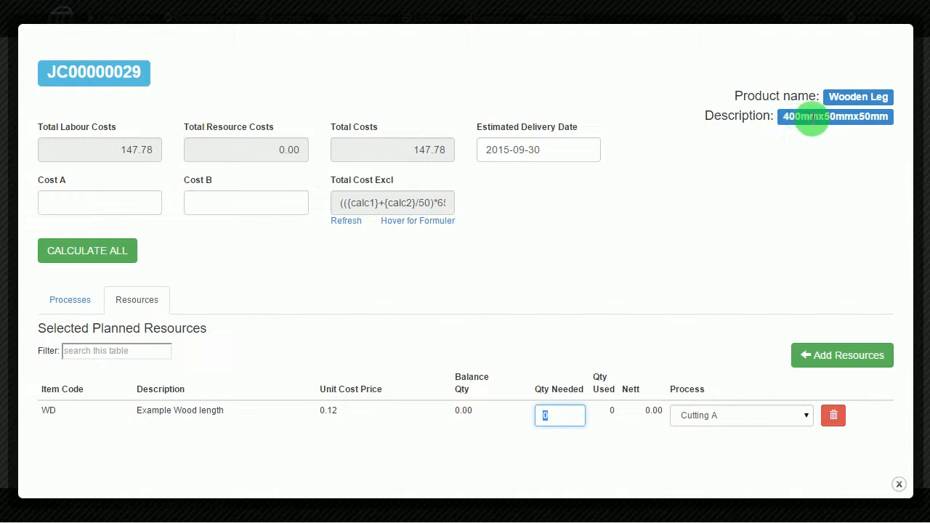
pyautogui.write('400')
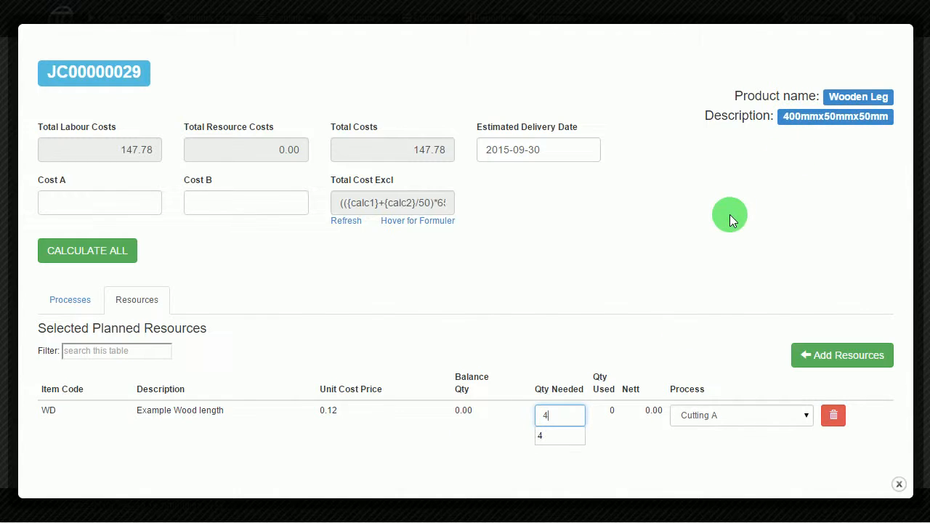
pyautogui.click(711, 225)
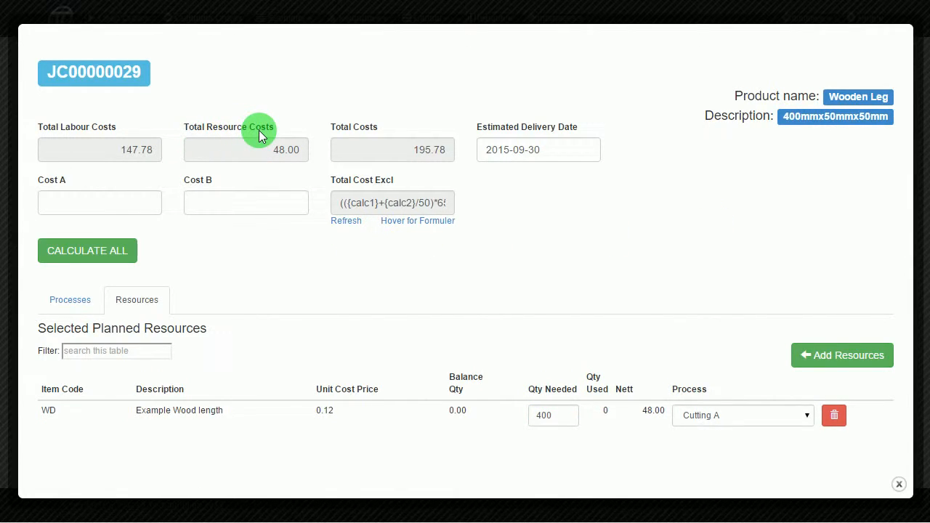
pyautogui.click(899, 484)
pyautogui.click(66, 122)
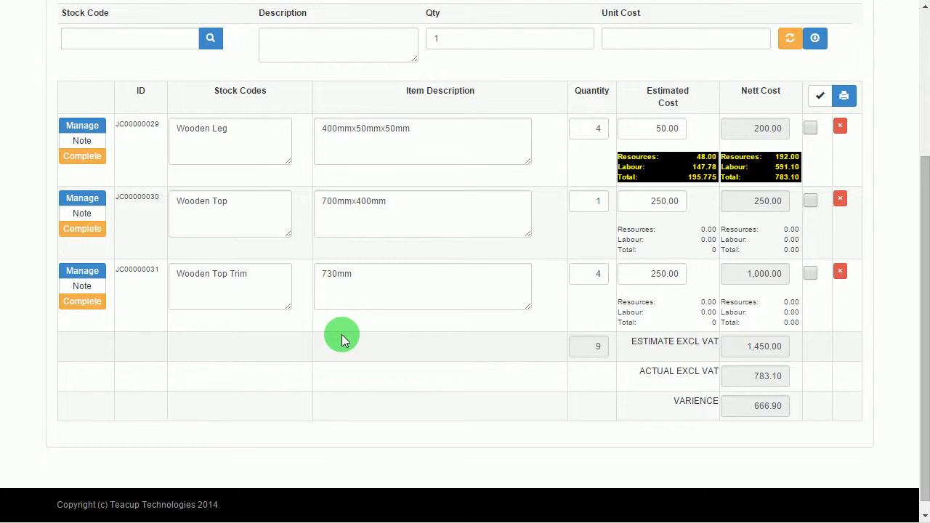
# - Scroll back to the top of the Open Orders list showing SO00000007
pyautogui.scroll(1, 341, 334)
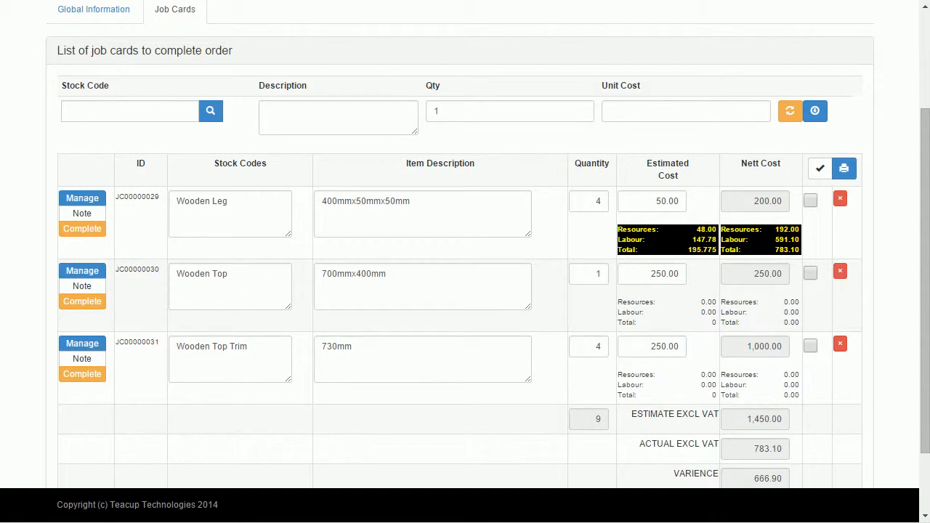
pyautogui.scroll(2, 466, 291)
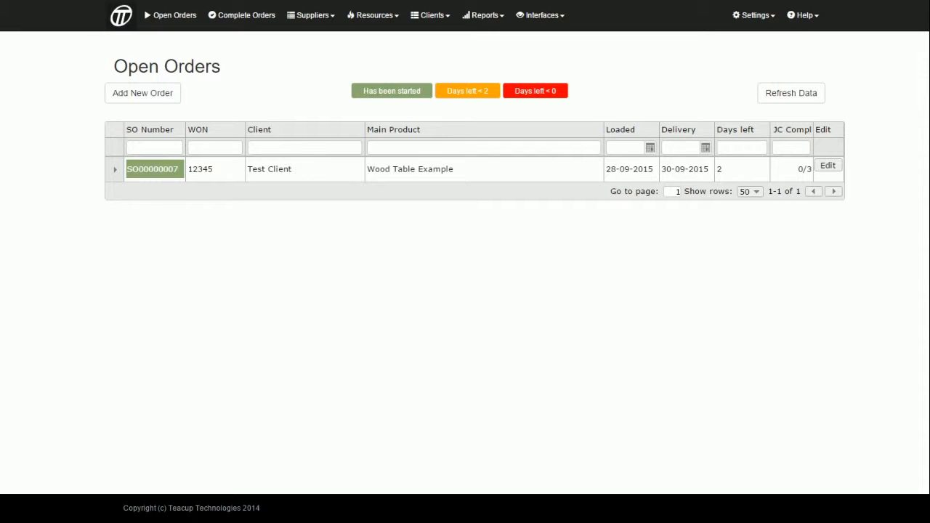
# - Open the Factory Scanning Screen and select the CUTTING A process area
pyautogui.click(551, 22)
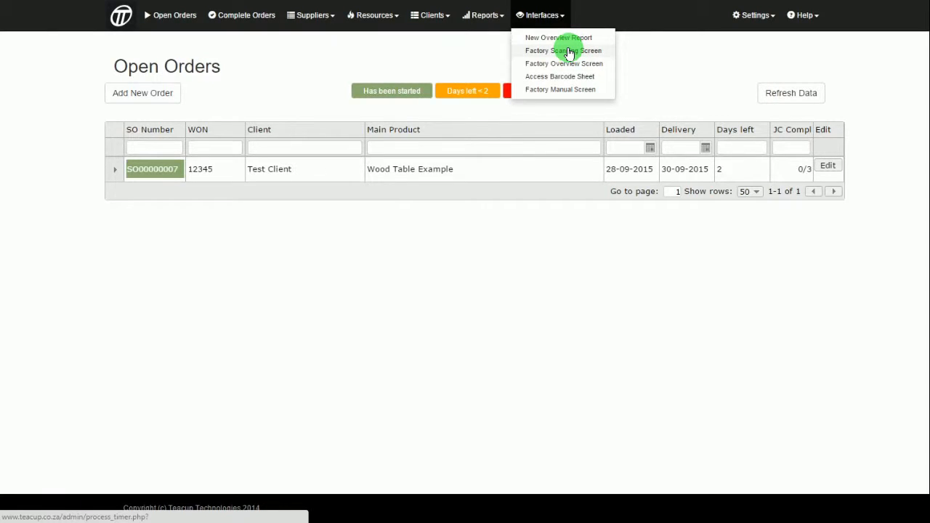
pyautogui.click(570, 51)
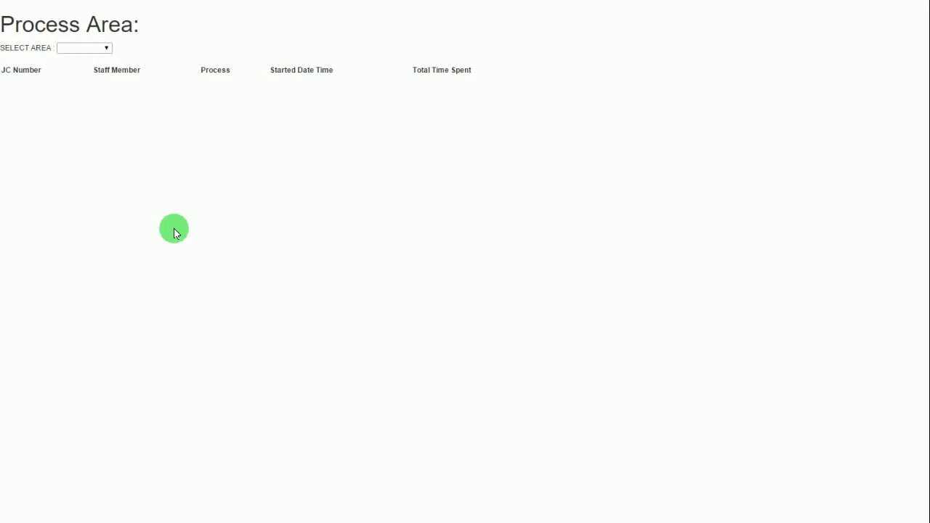
pyautogui.click(108, 49)
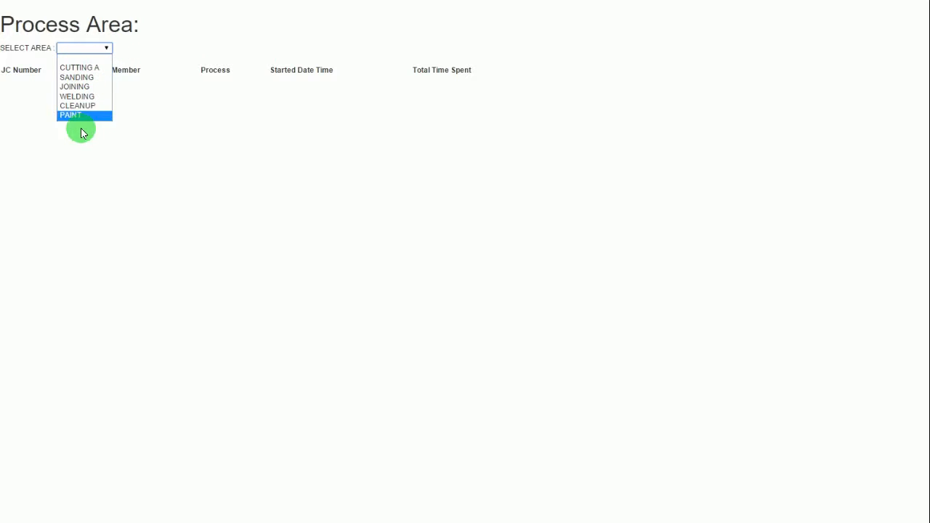
pyautogui.click(89, 68)
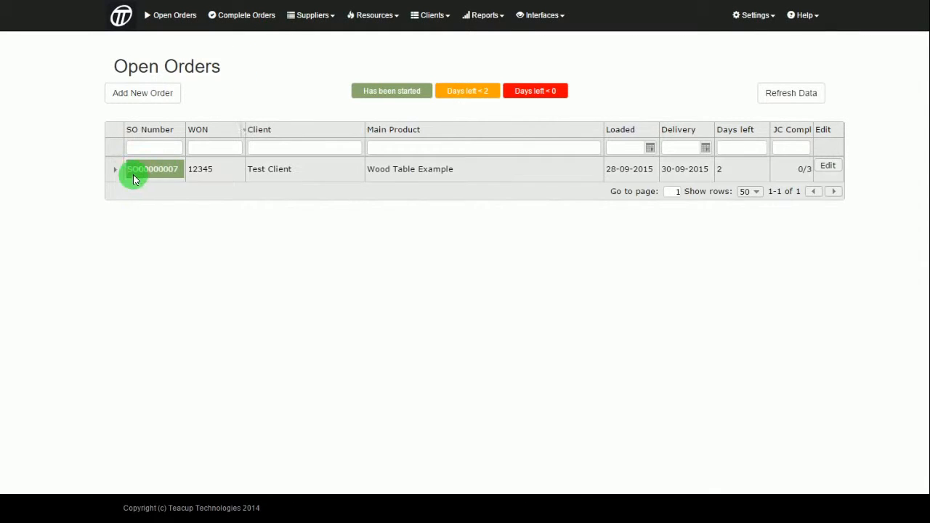
# - Open SO00000007's job cards and print the Wooden Leg job card 00000029
pyautogui.click(112, 169)
pyautogui.click(827, 165)
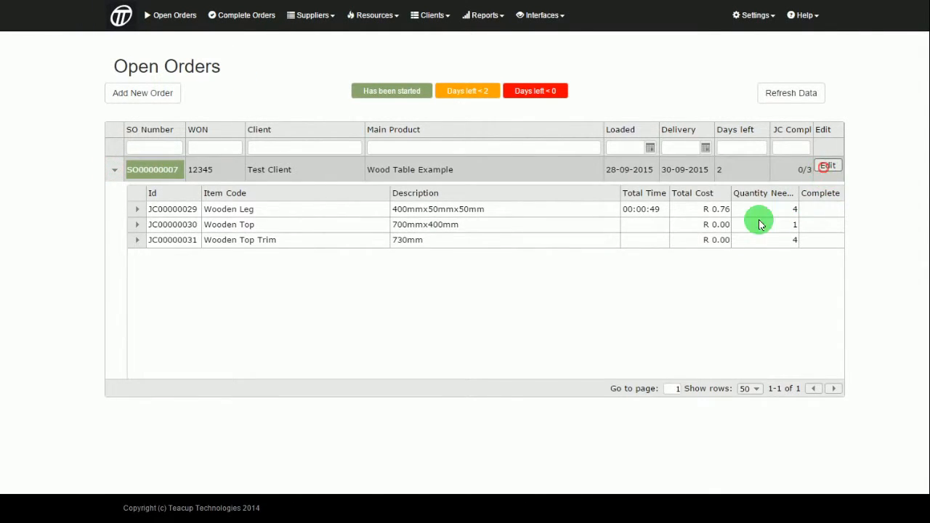
pyautogui.click(223, 132)
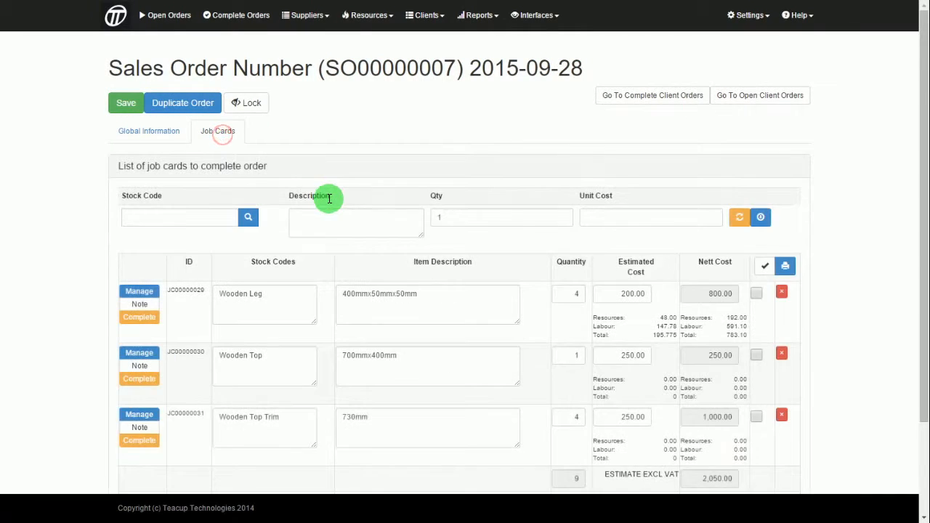
pyautogui.scroll(-1, 509, 211)
pyautogui.click(758, 231)
pyautogui.click(785, 204)
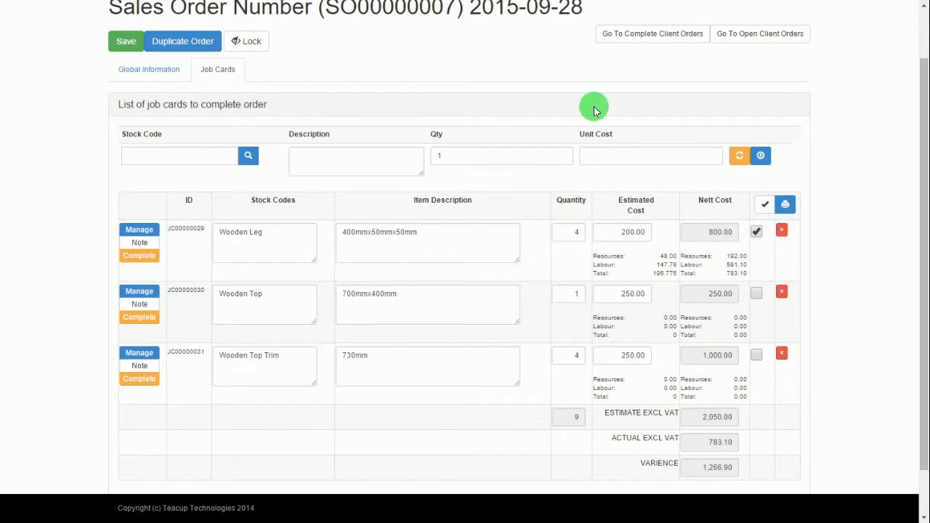
pyautogui.scroll(2, 594, 109)
pyautogui.click(745, 16)
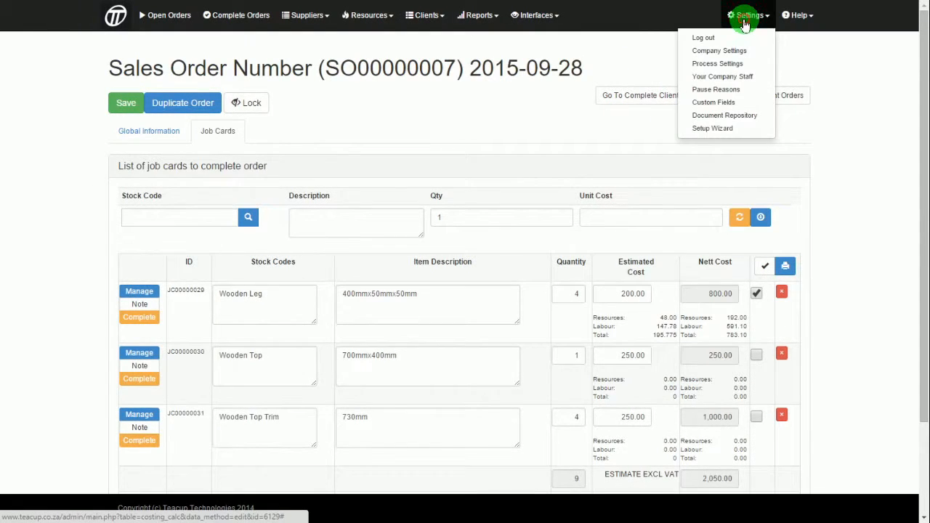
# - Print the barcode access sheet from the Your Company Staff list
pyautogui.click(724, 80)
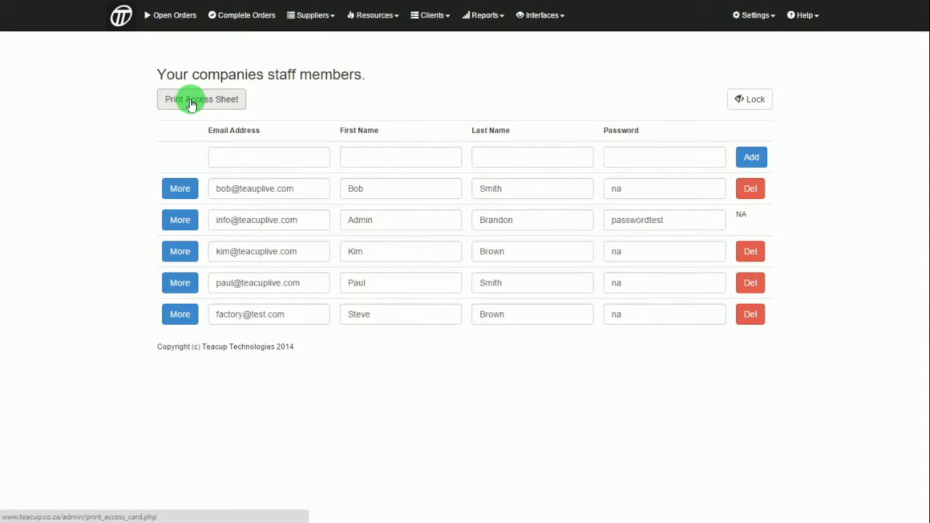
pyautogui.click(190, 102)
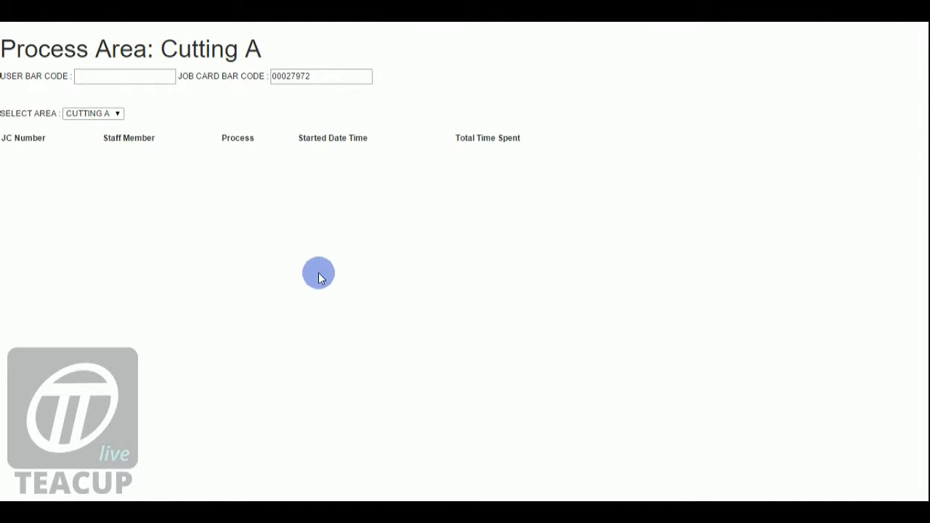
# - Start, pause and resume JC00000029 at Cutting A via barcode scans, then complete it with quantity 4
pyautogui.press('Return')
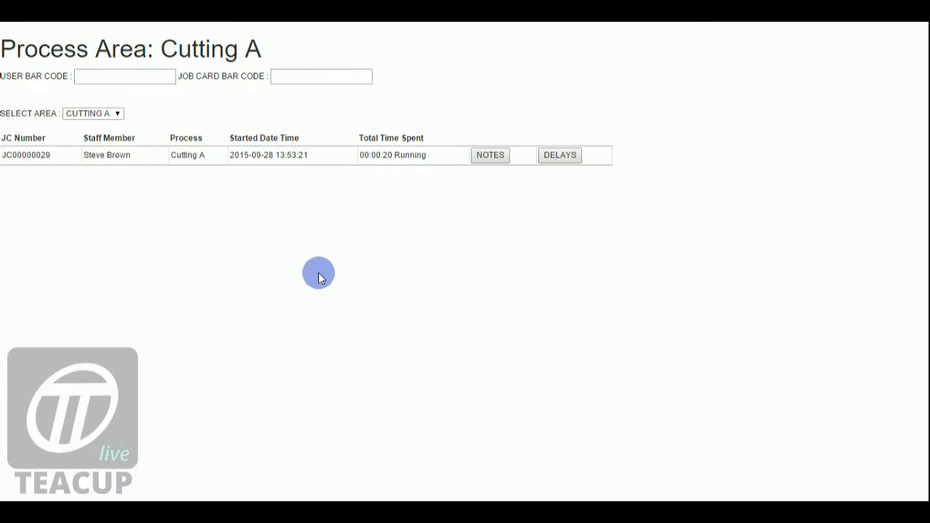
pyautogui.write('00000628')
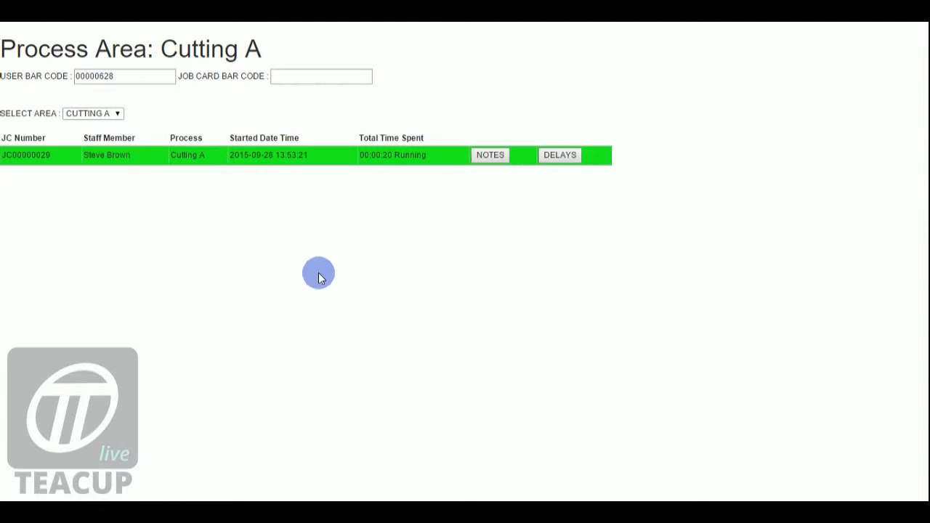
pyautogui.press('Return')
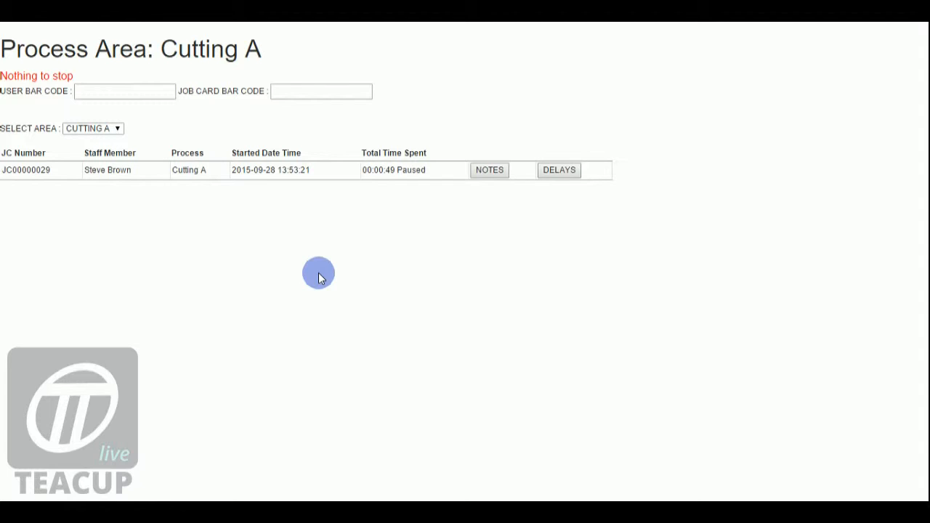
pyautogui.write('00000628')
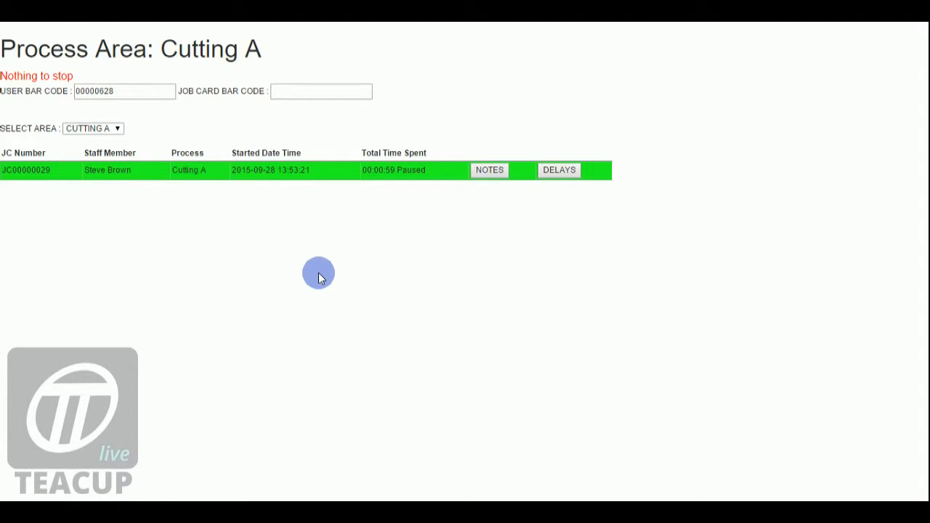
pyautogui.press('Return')
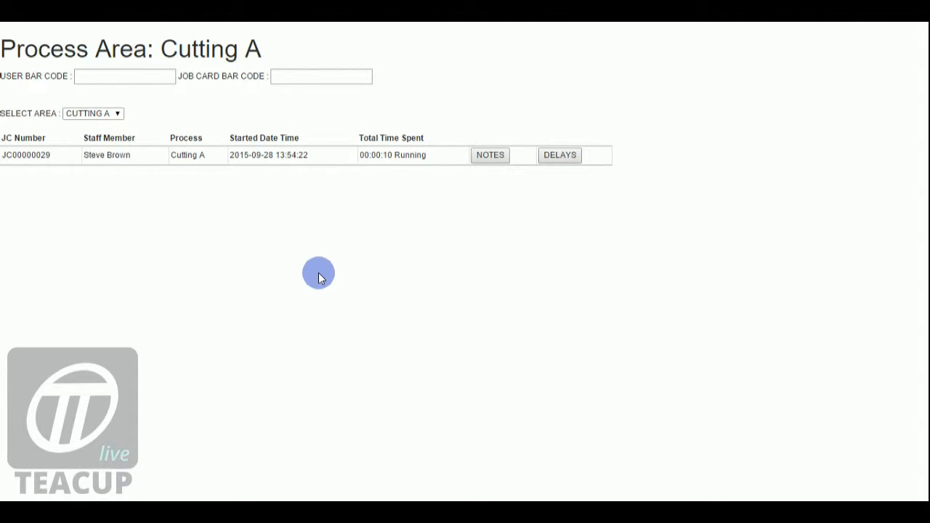
pyautogui.write('00027972')
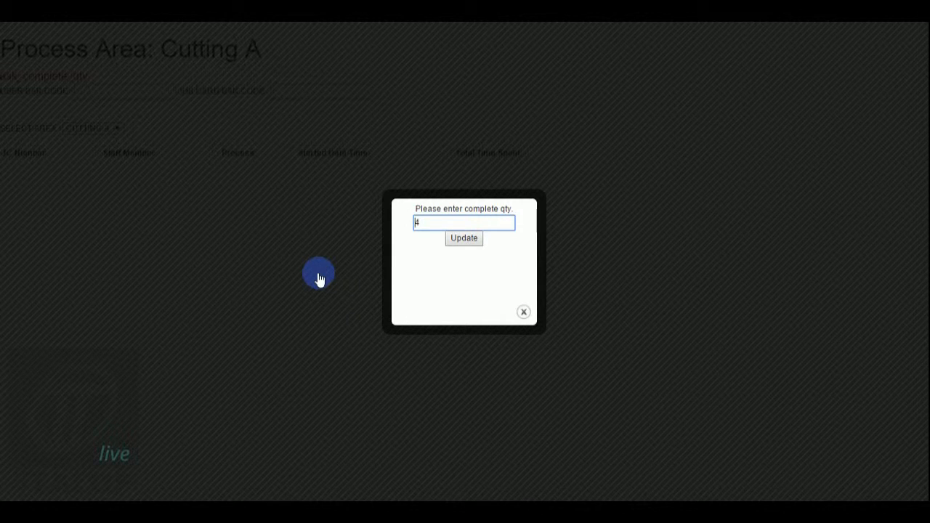
pyautogui.click(459, 244)
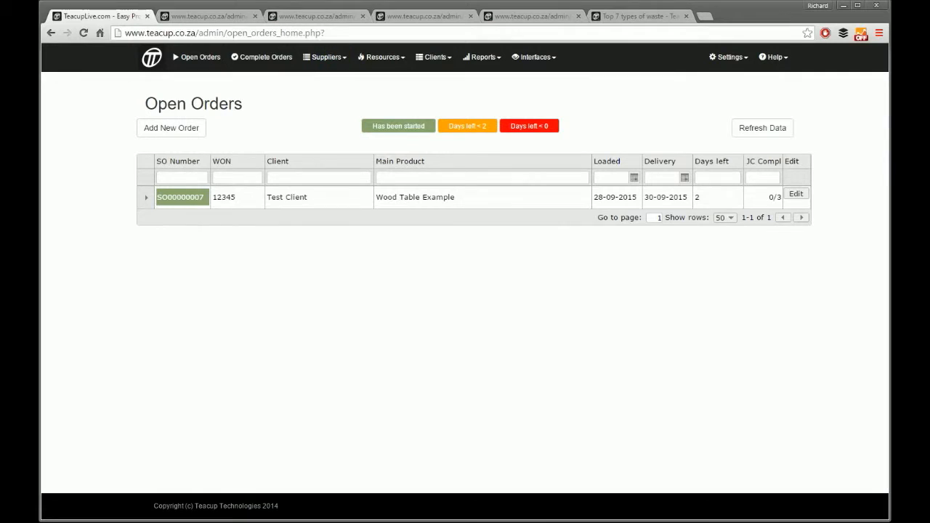
# - Close the five extra browser tabs and open the Factory Manual Screen
pyautogui.click(255, 19)
pyautogui.click(255, 19)
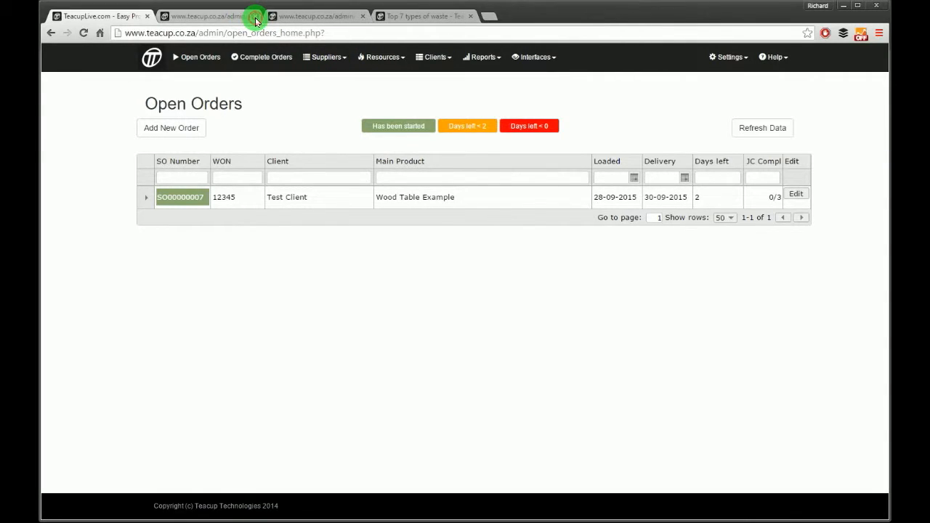
pyautogui.click(255, 19)
pyautogui.click(255, 19)
pyautogui.click(255, 19)
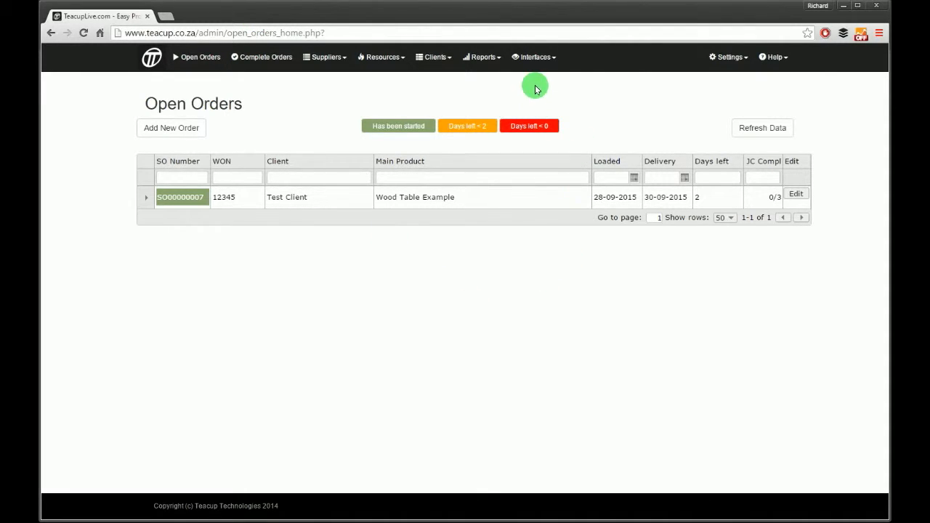
pyautogui.click(539, 58)
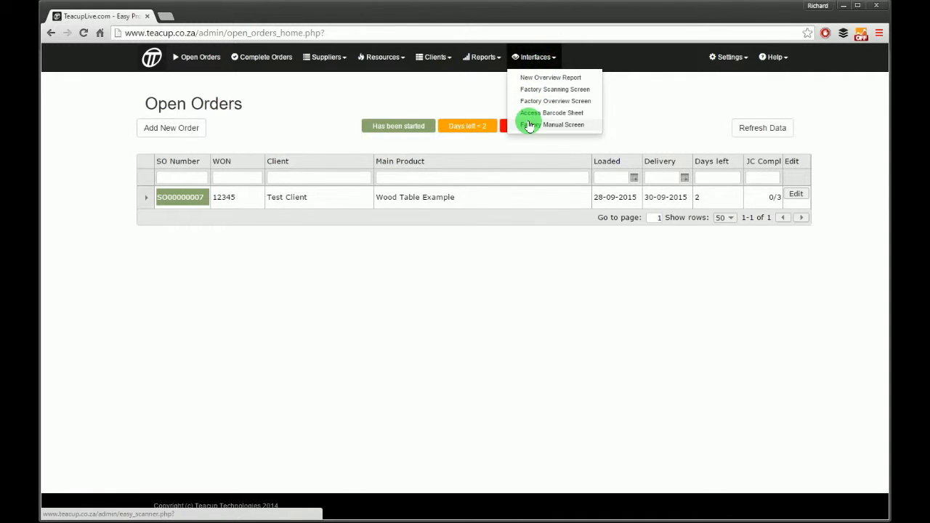
pyautogui.click(554, 125)
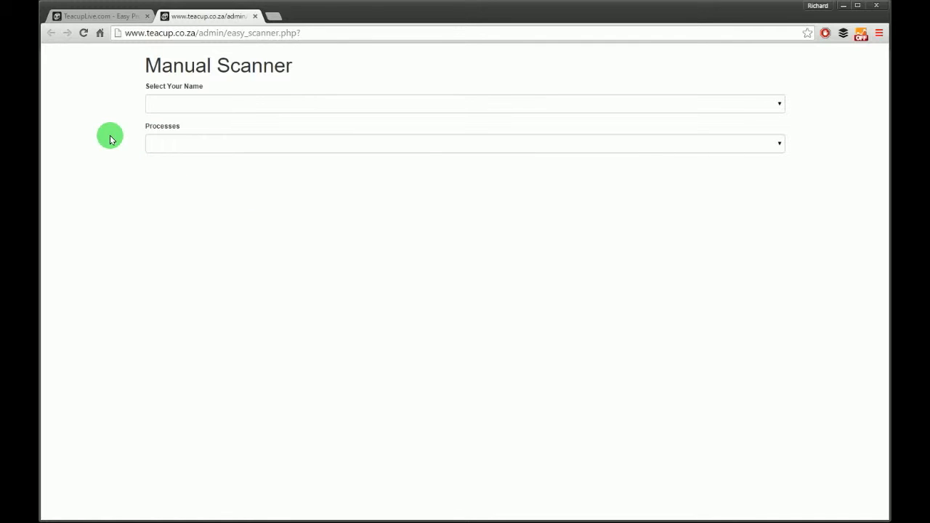
# - Choose a staff member, Cutting A and job card JC00000029, then start timing it
pyautogui.click(199, 106)
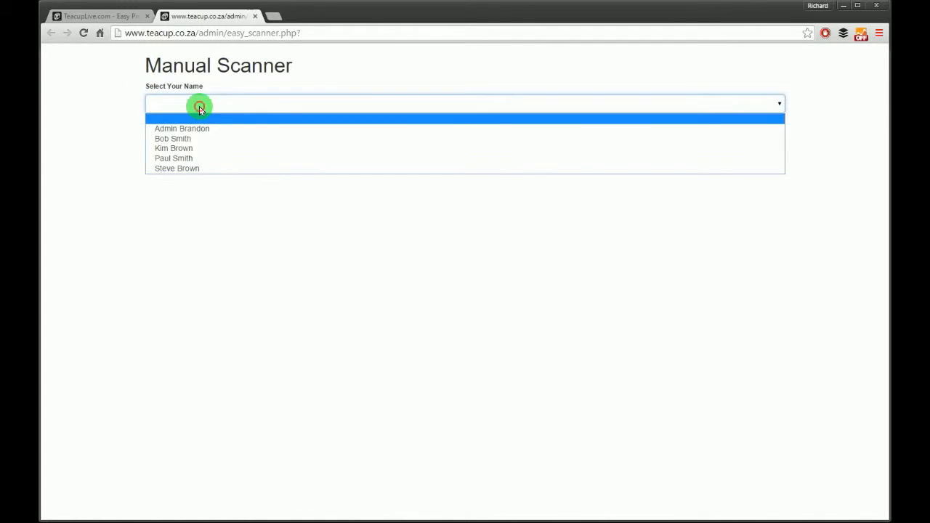
pyautogui.click(187, 139)
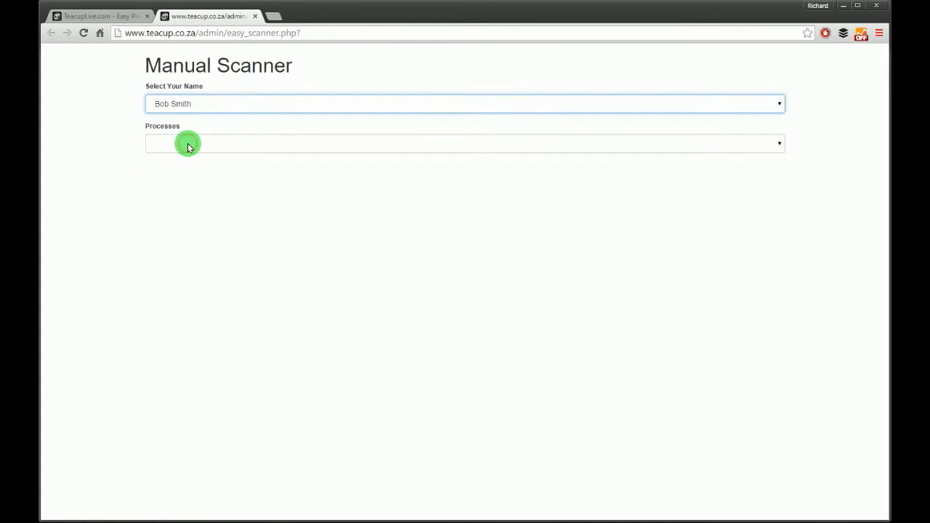
pyautogui.click(201, 145)
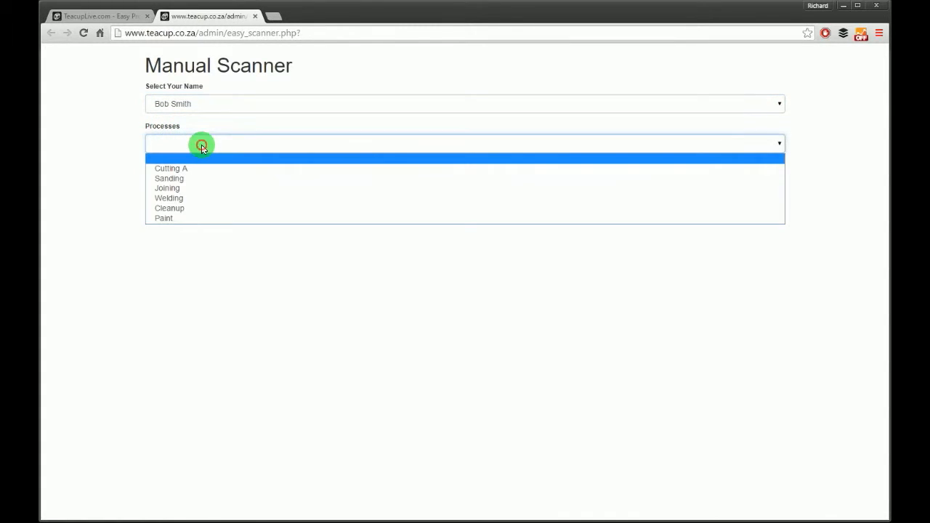
pyautogui.click(171, 168)
pyautogui.click(179, 183)
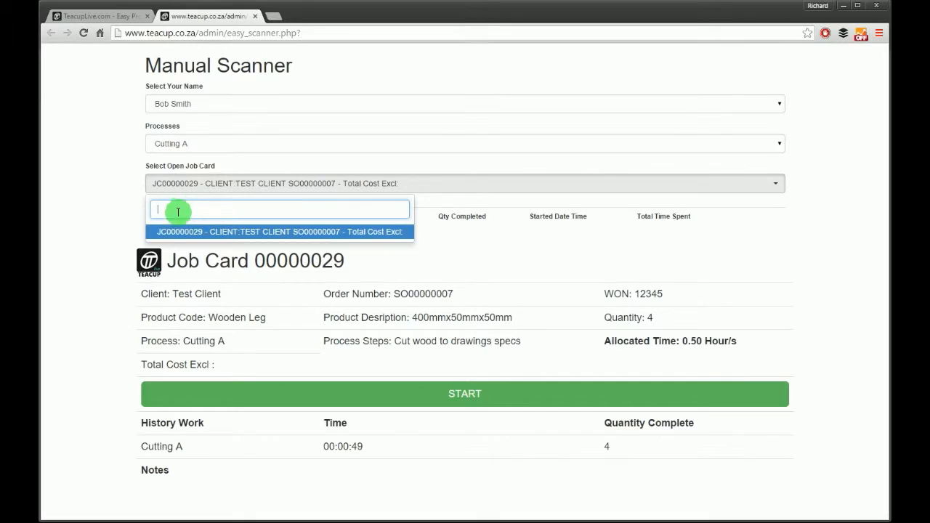
pyautogui.click(177, 233)
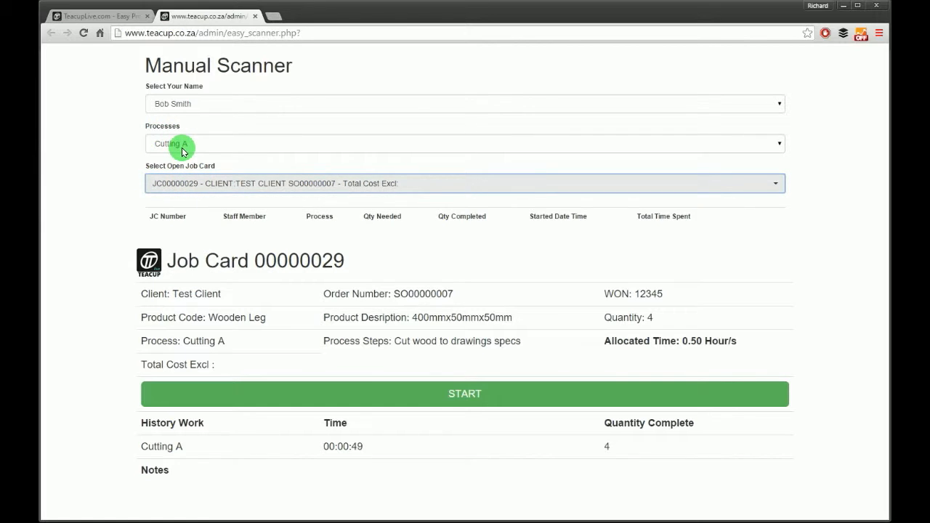
pyautogui.click(463, 397)
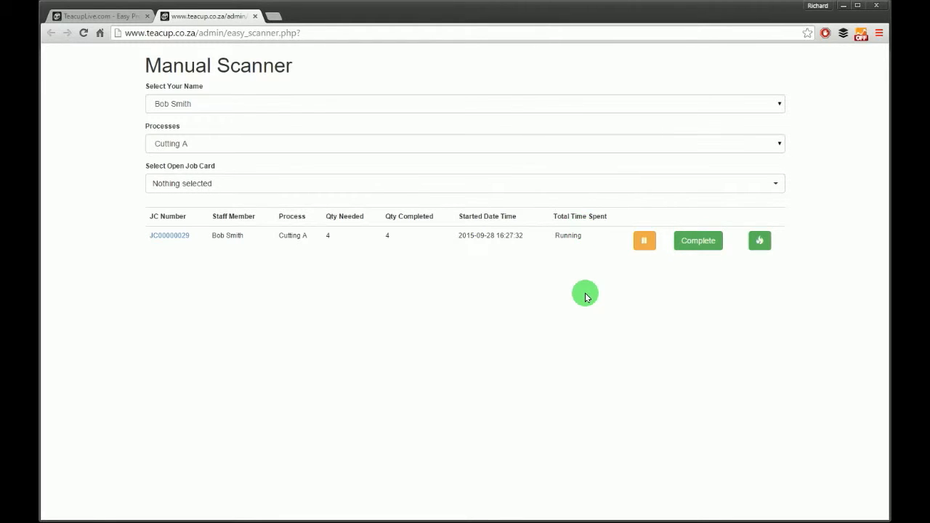
# - Pause the Cutting A job for Lunch, recording a completed quantity of 1
pyautogui.click(646, 239)
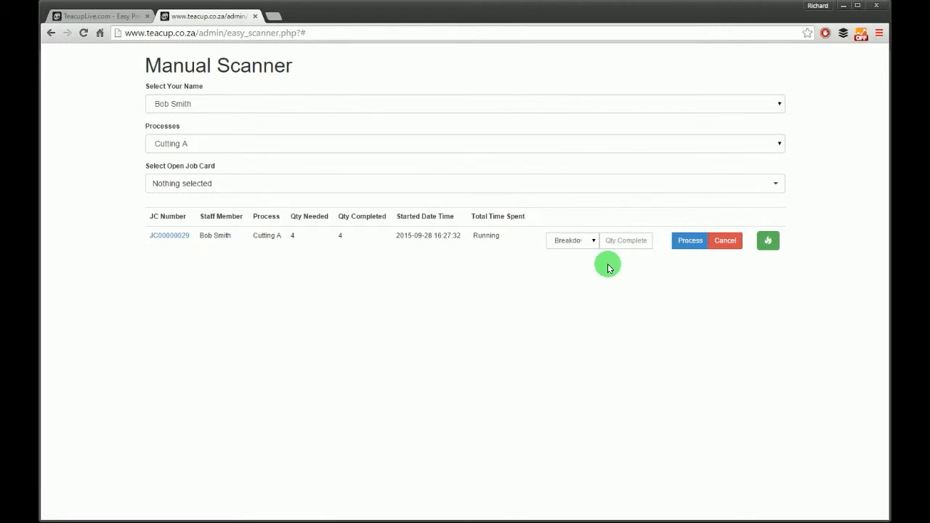
pyautogui.click(629, 239)
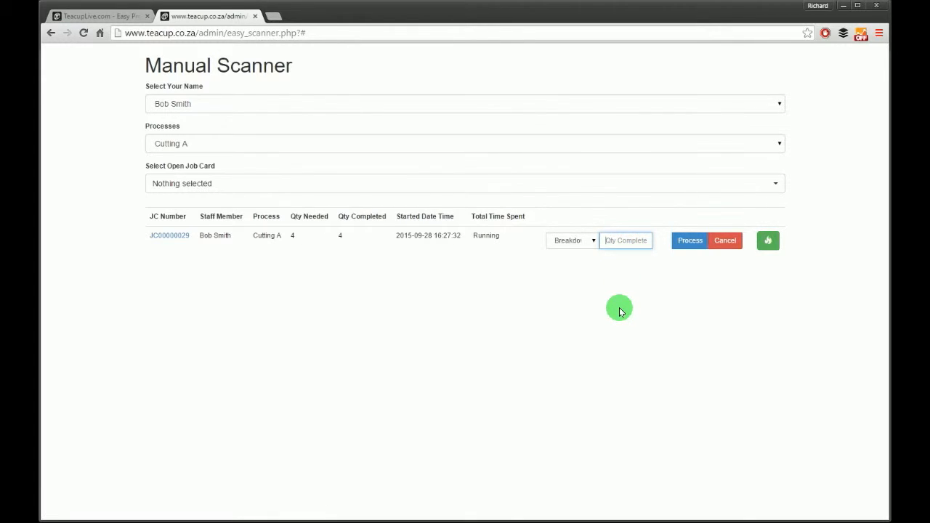
pyautogui.click(592, 240)
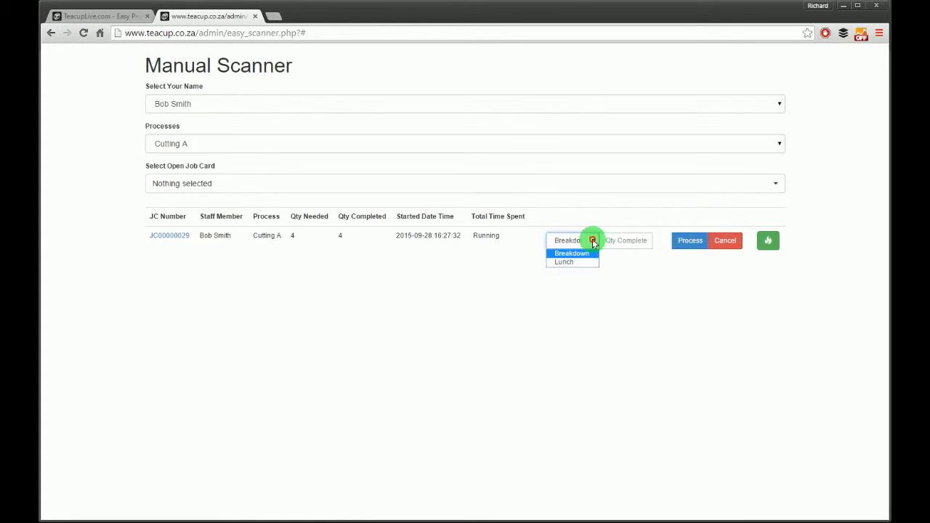
pyautogui.click(577, 256)
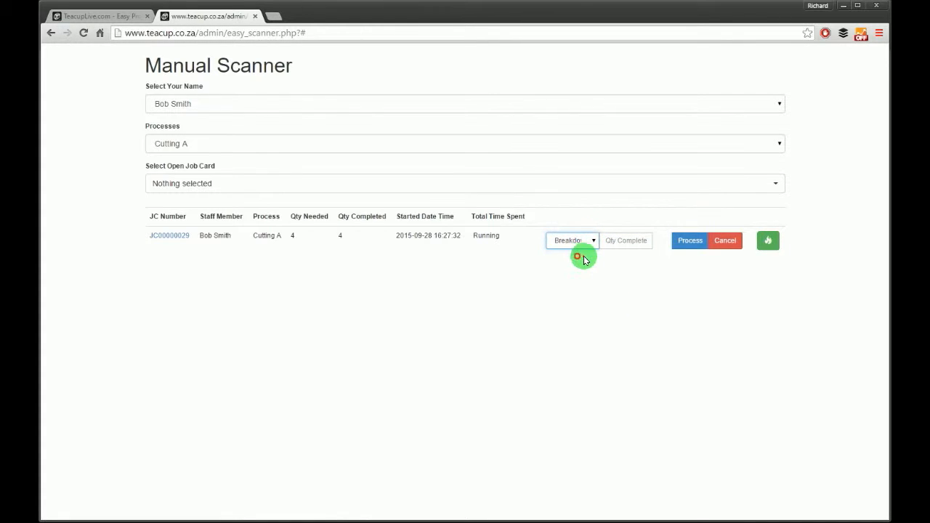
pyautogui.click(567, 241)
pyautogui.click(565, 263)
pyautogui.click(623, 245)
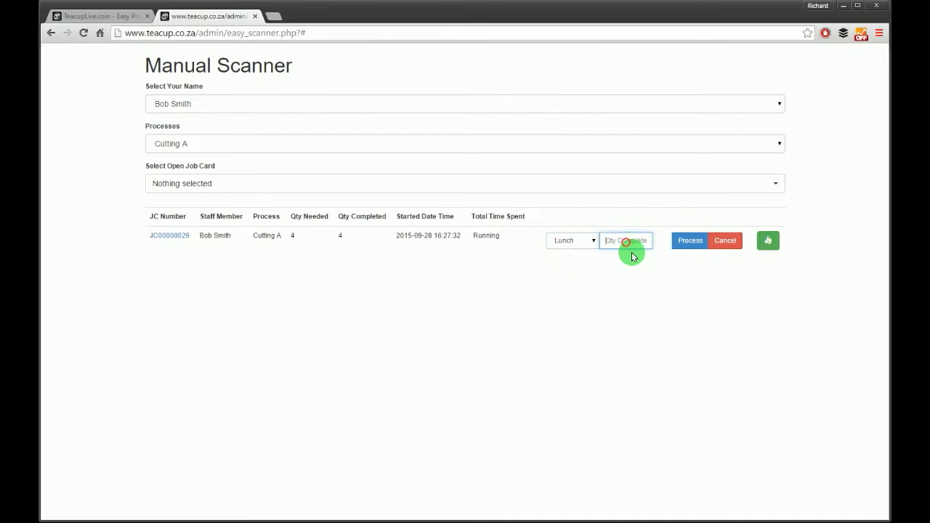
pyautogui.write('1')
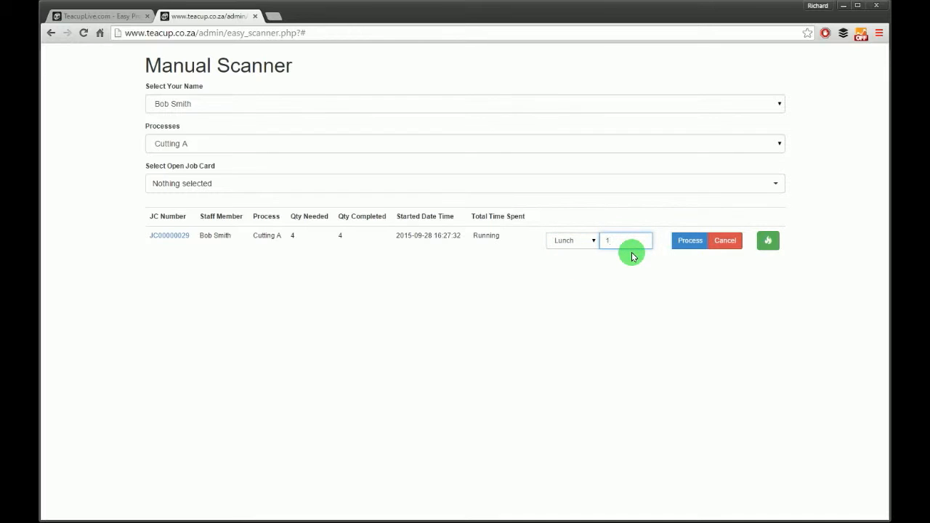
pyautogui.click(678, 242)
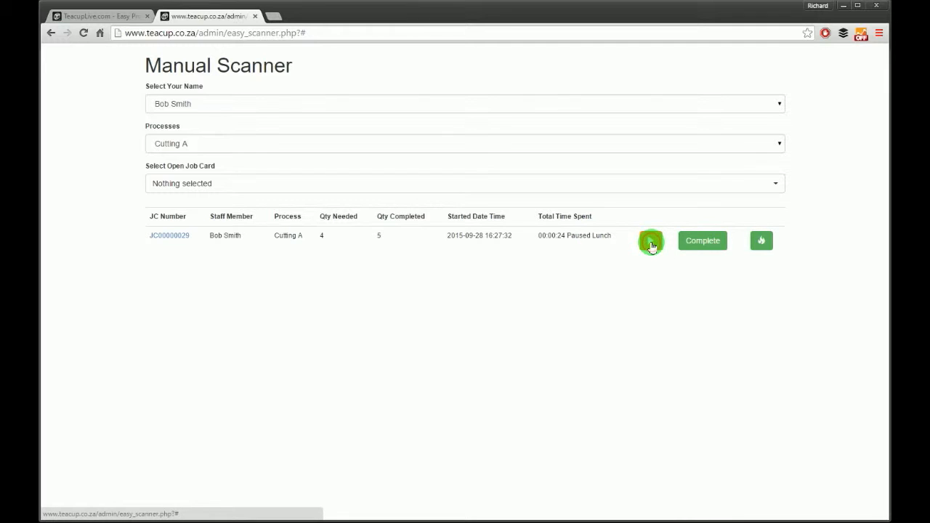
# - Resume the job card, then complete it with a quantity of 1
pyautogui.click(651, 244)
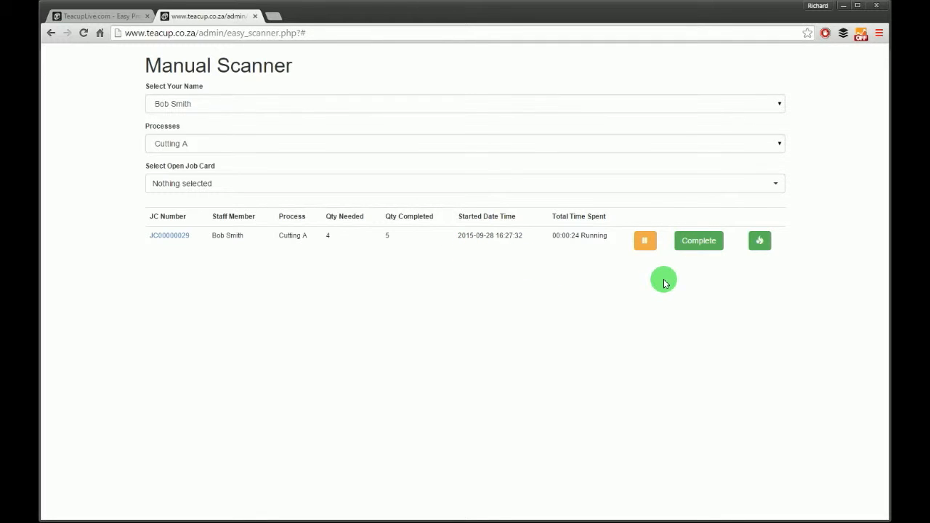
pyautogui.click(700, 243)
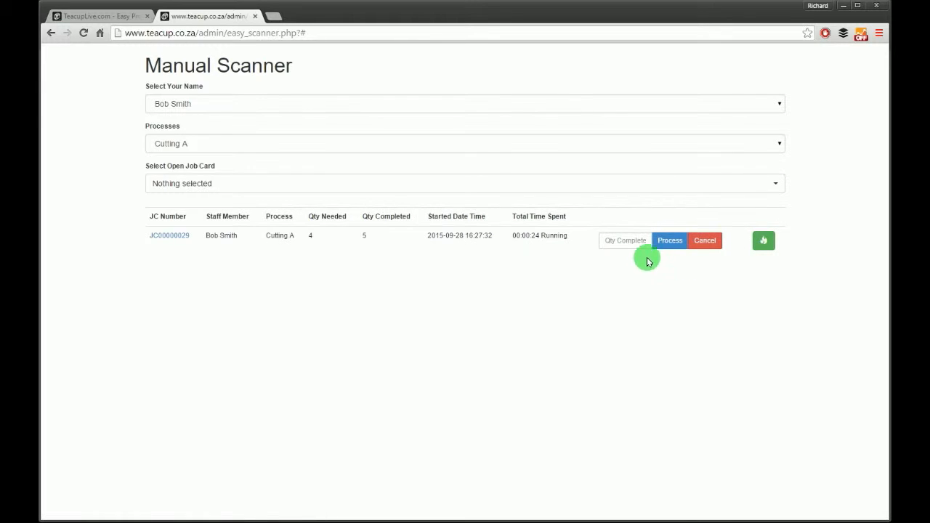
pyautogui.click(623, 242)
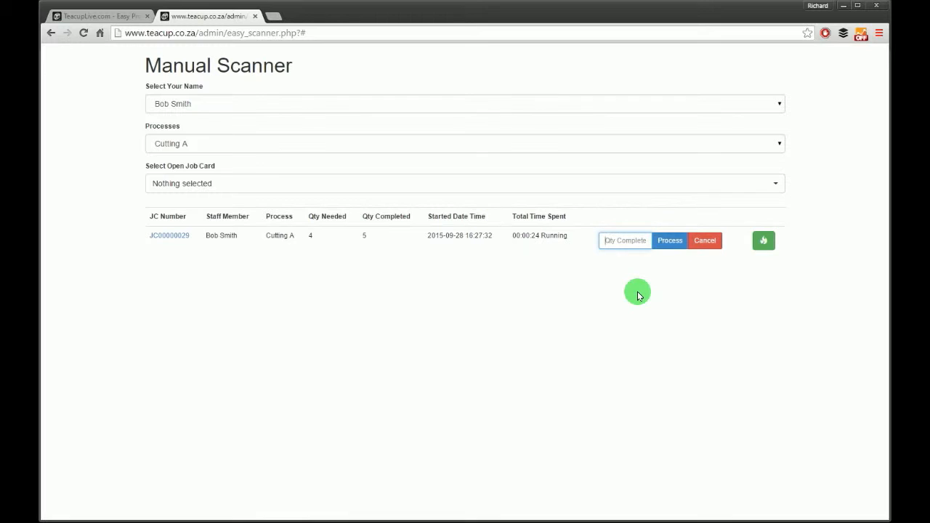
pyautogui.write('1')
pyautogui.click(680, 241)
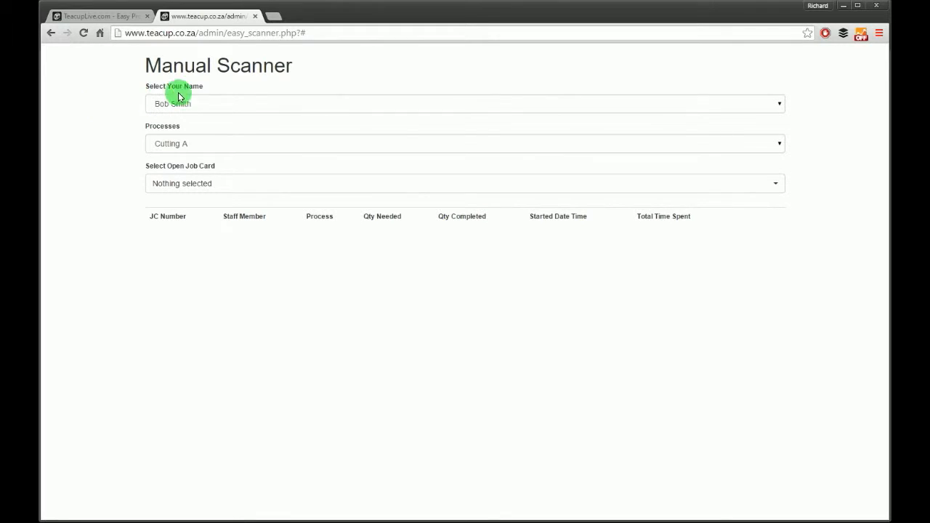
# - Load the Wooden Leg job card for Sanding under another staff member, then list the Wood Table Example order's job cards
pyautogui.click(211, 105)
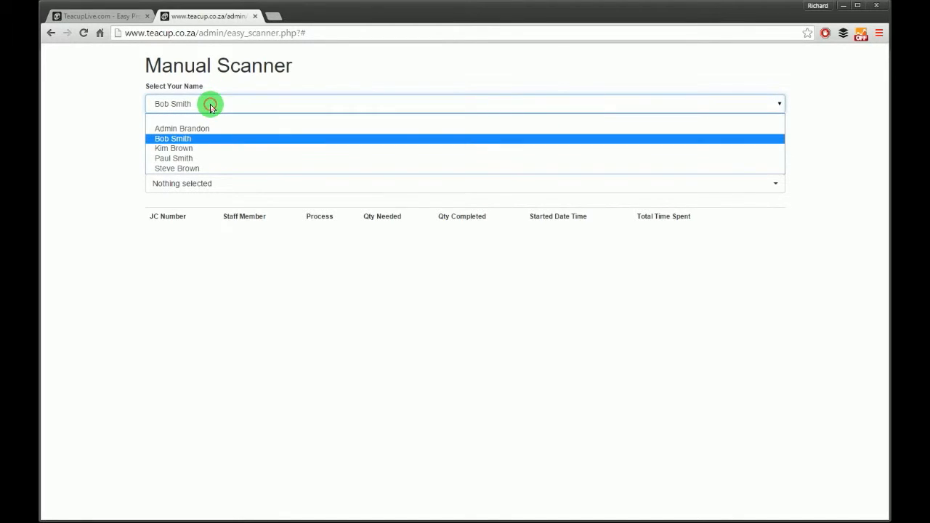
pyautogui.click(175, 157)
pyautogui.click(187, 146)
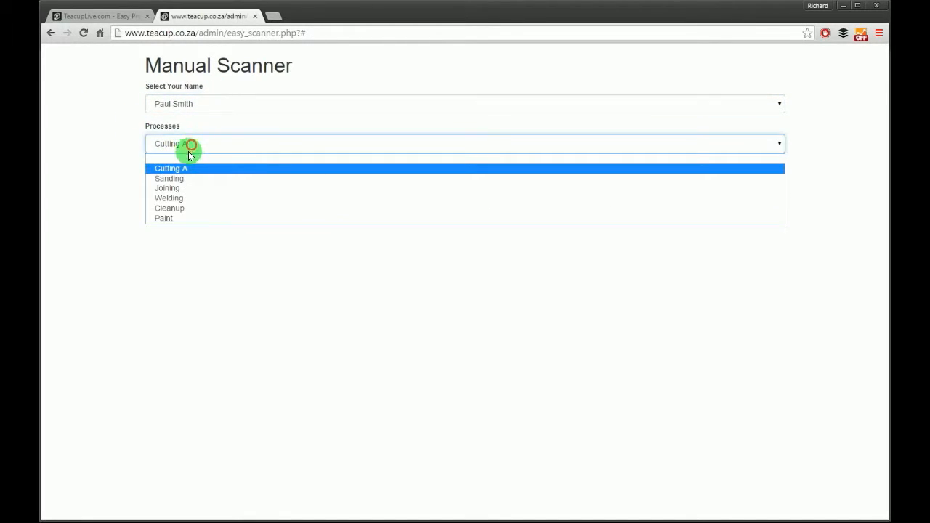
pyautogui.click(180, 179)
pyautogui.click(209, 182)
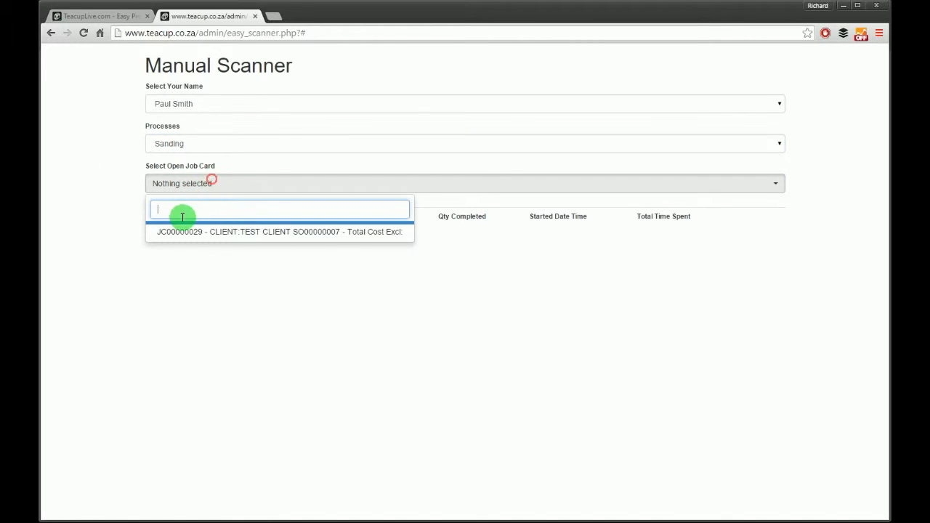
pyautogui.click(217, 230)
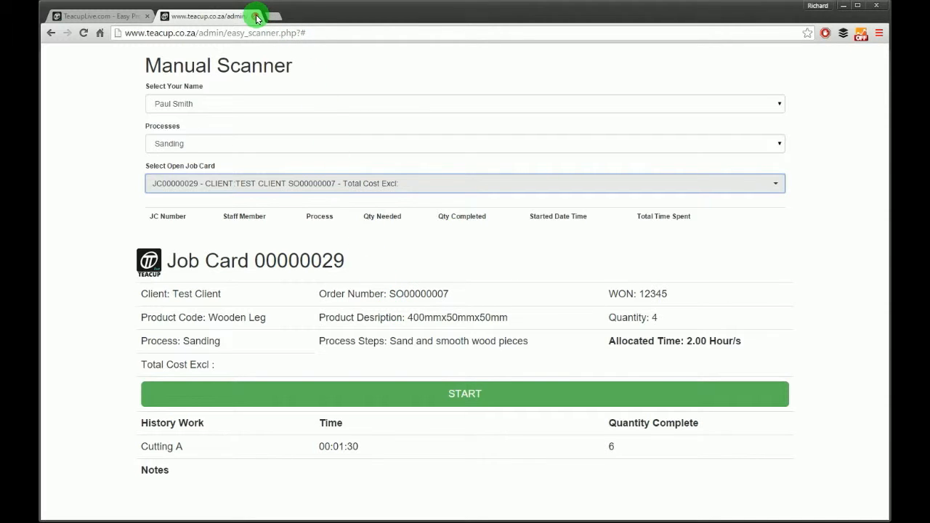
pyautogui.click(256, 16)
pyautogui.click(145, 199)
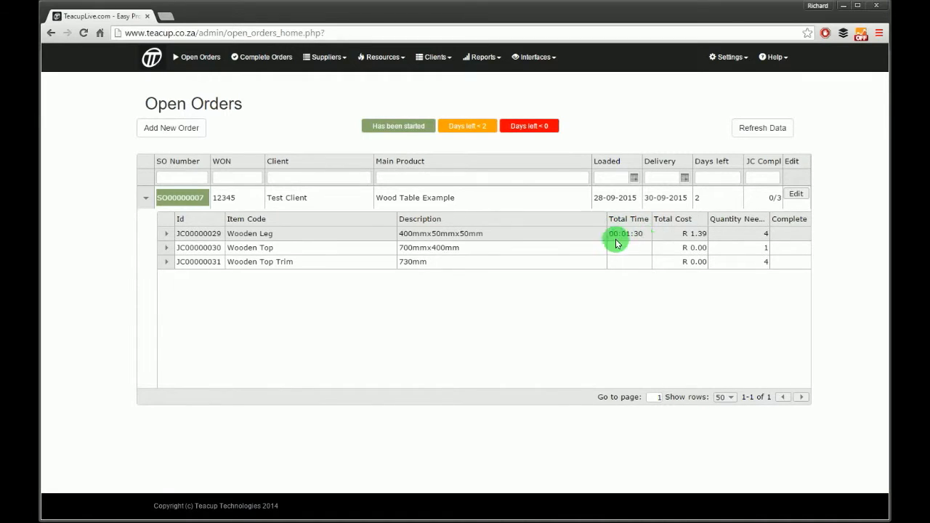
# - Expand the Wooden Leg job card details and SO00000007's job cards, then start editing that order
pyautogui.click(167, 234)
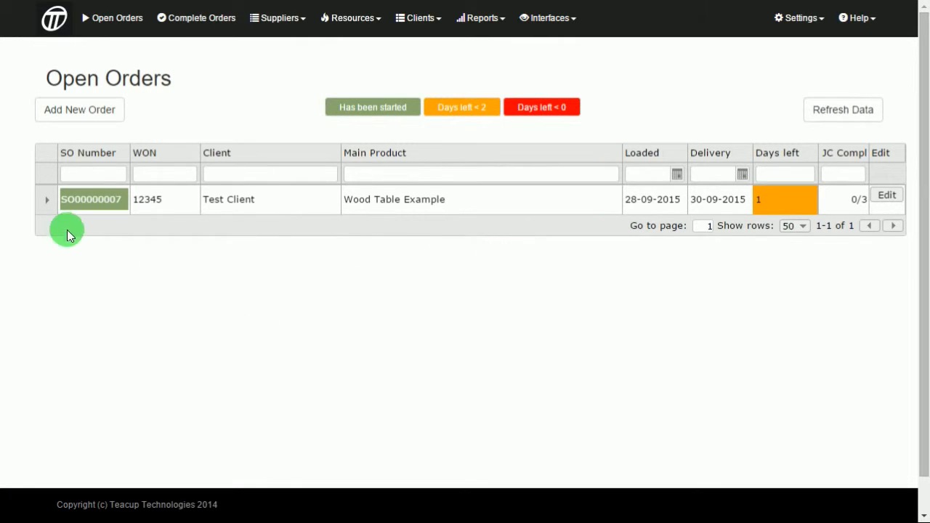
pyautogui.click(48, 200)
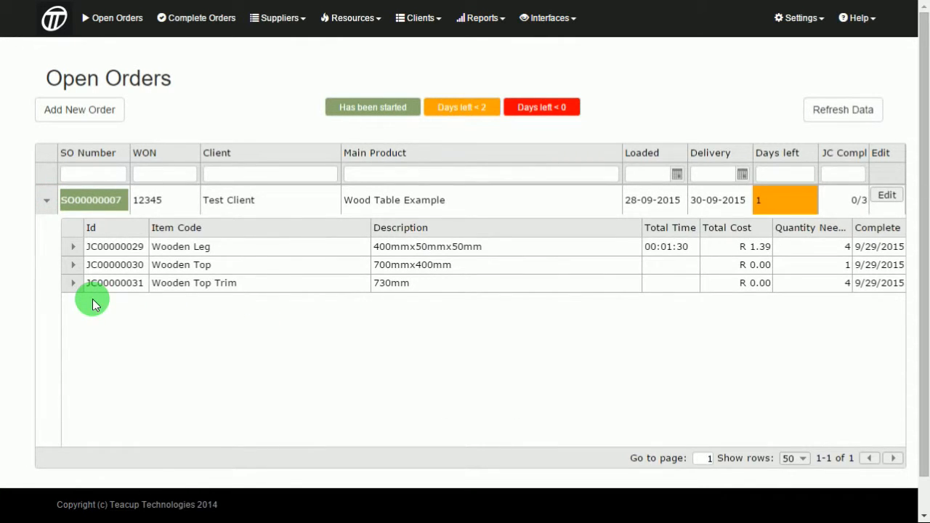
pyautogui.click(888, 195)
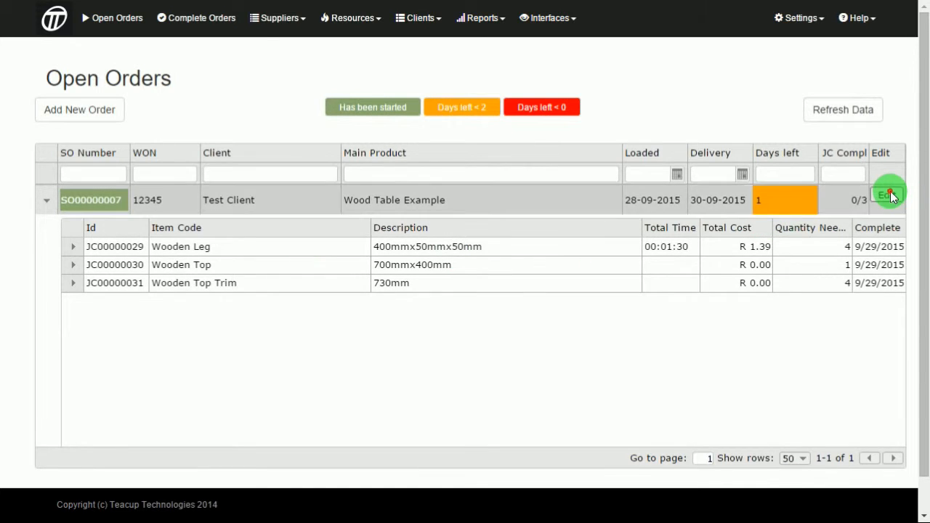
# - Mark the Wooden Leg, Wooden Top and Wooden Top Trim job cards complete
pyautogui.click(174, 158)
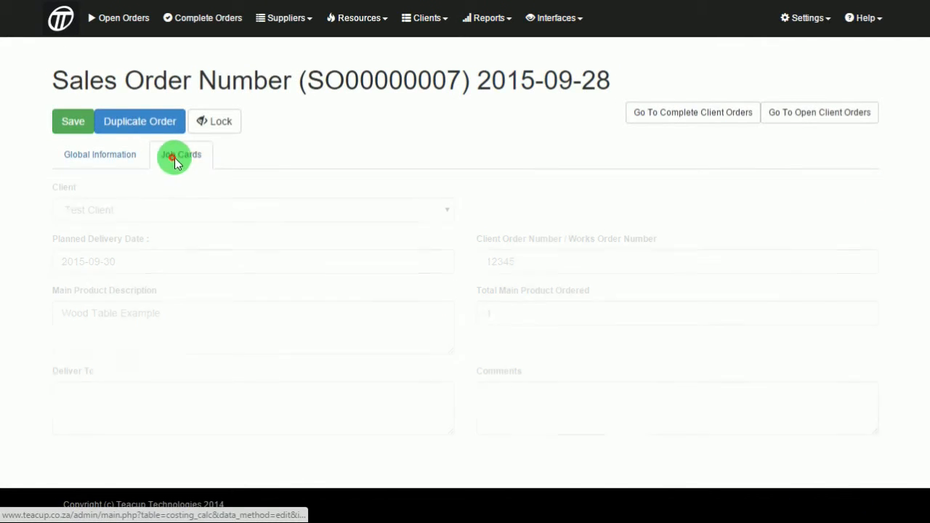
pyautogui.scroll(-2, 282, 167)
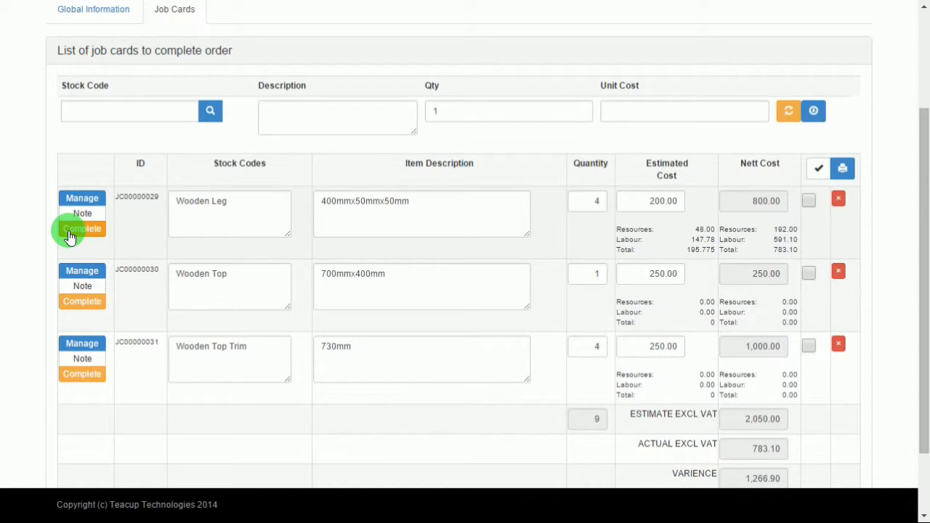
pyautogui.click(70, 234)
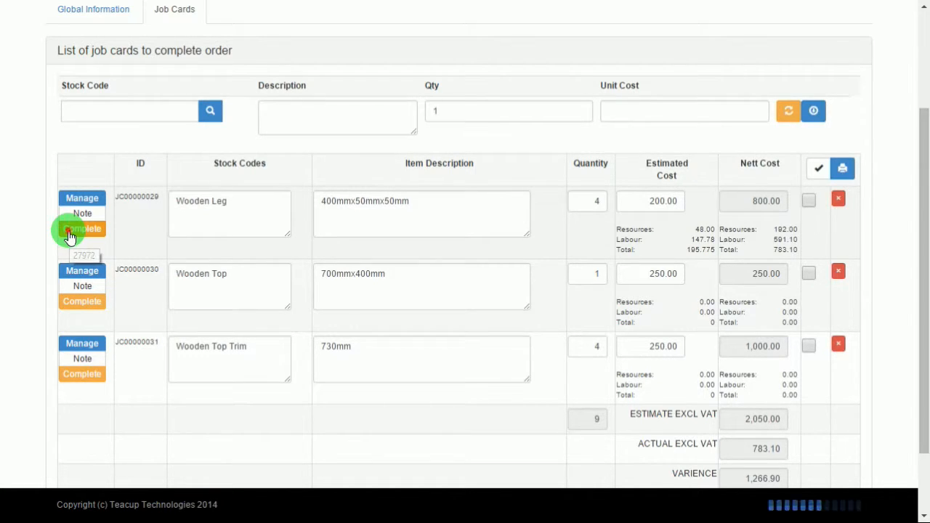
pyautogui.click(80, 304)
pyautogui.click(80, 375)
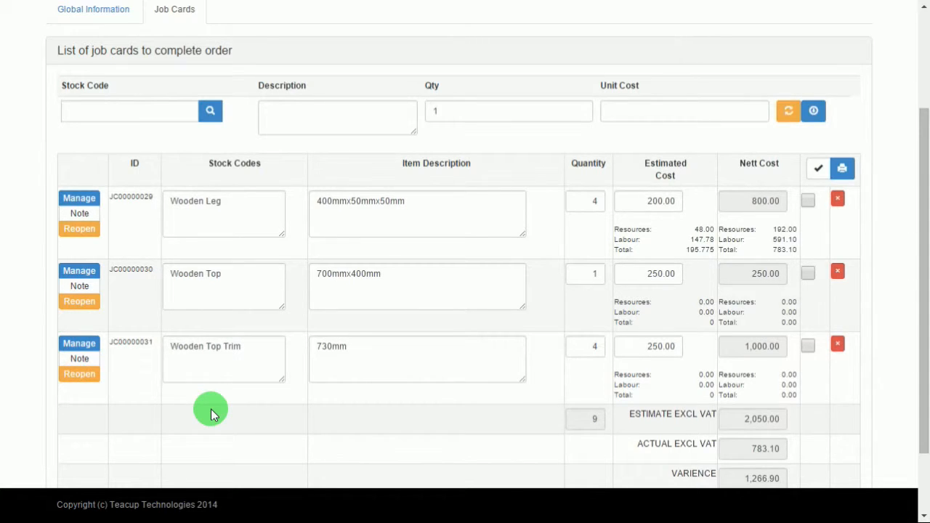
# - Reopen the Wooden Leg job card with reason 'Test', complete it again, and return to Open Orders
pyautogui.click(77, 230)
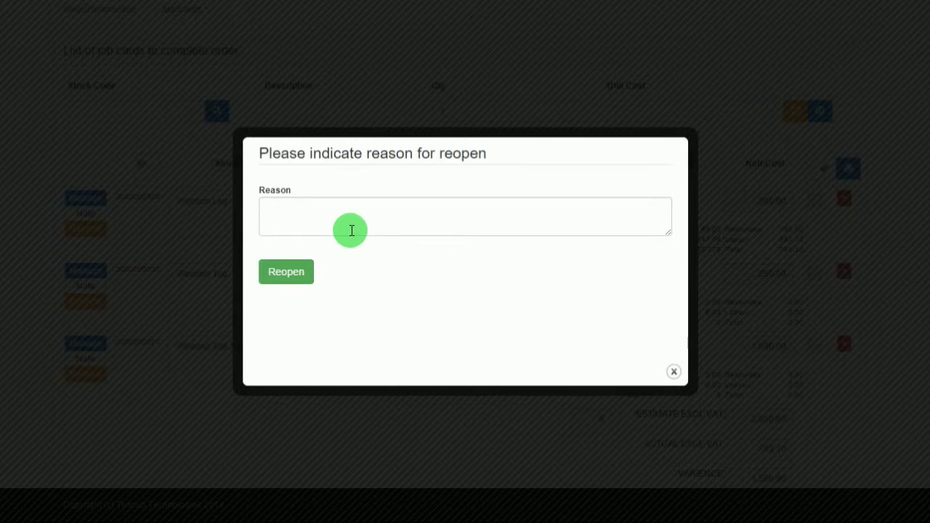
pyautogui.click(349, 229)
pyautogui.write('Test')
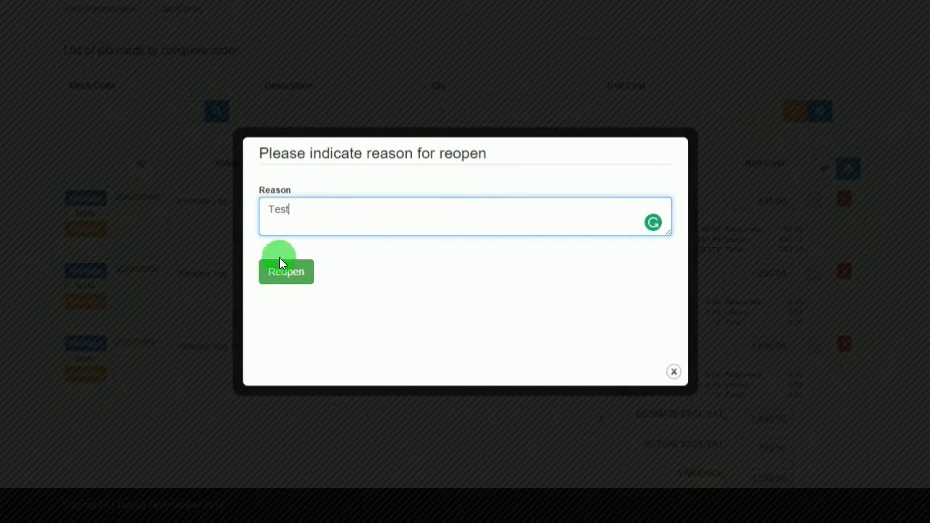
pyautogui.click(282, 274)
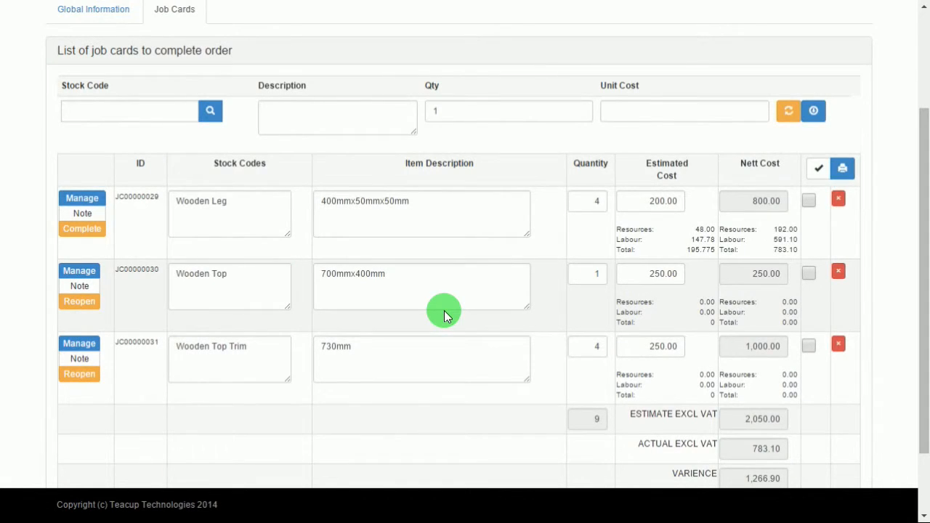
pyautogui.click(81, 241)
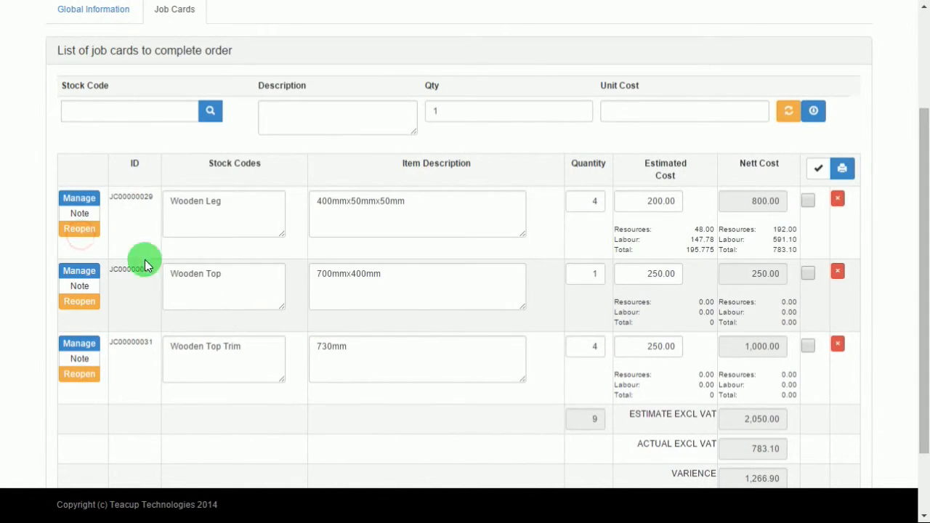
pyautogui.scroll(3, 112, 346)
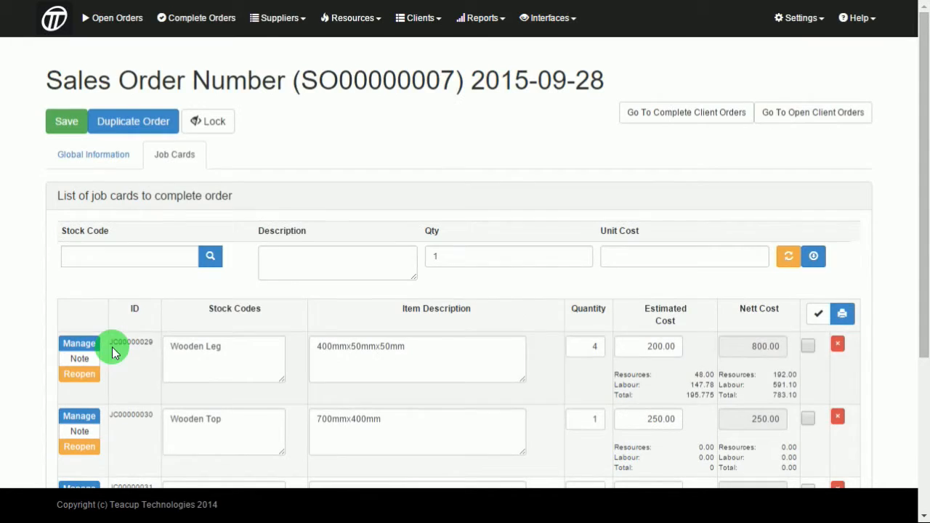
pyautogui.click(138, 18)
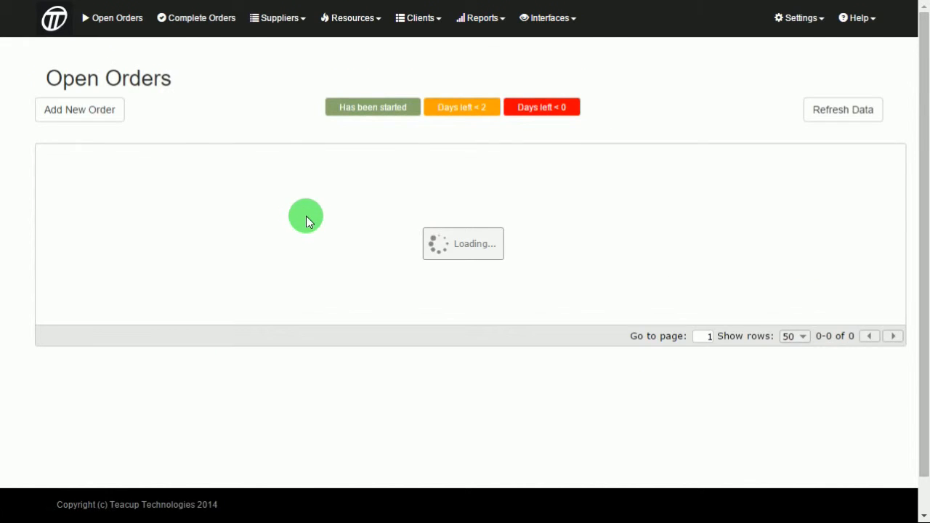
# - Check Wood Table Example under Complete Orders with 3/3 job cards, then go to the home dashboard
pyautogui.click(186, 15)
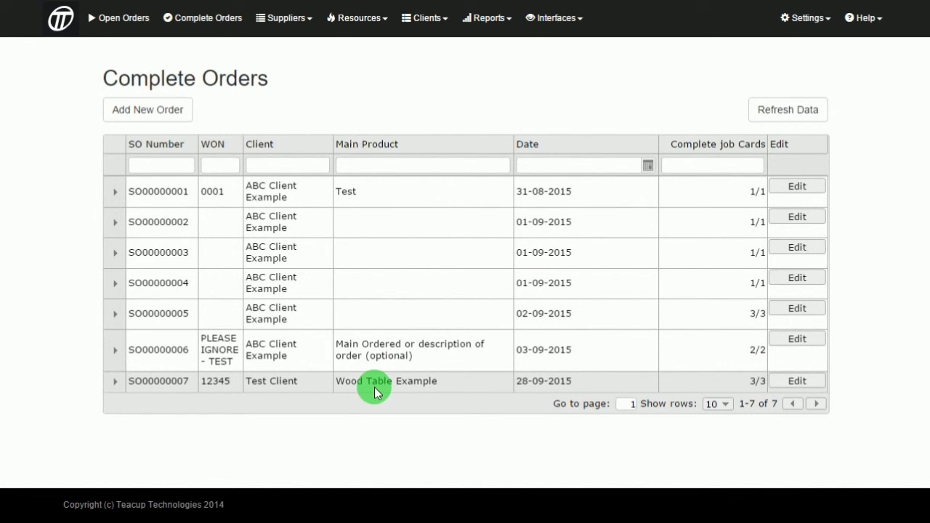
pyautogui.click(61, 19)
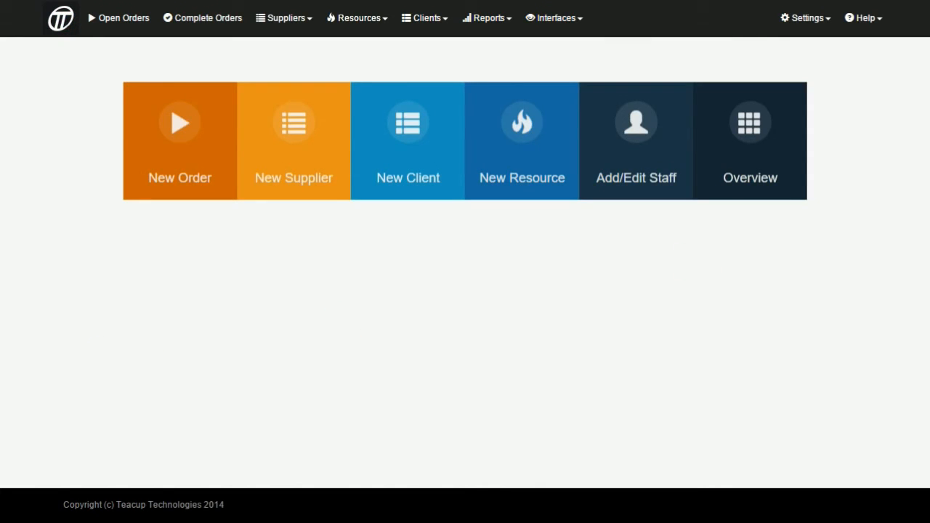